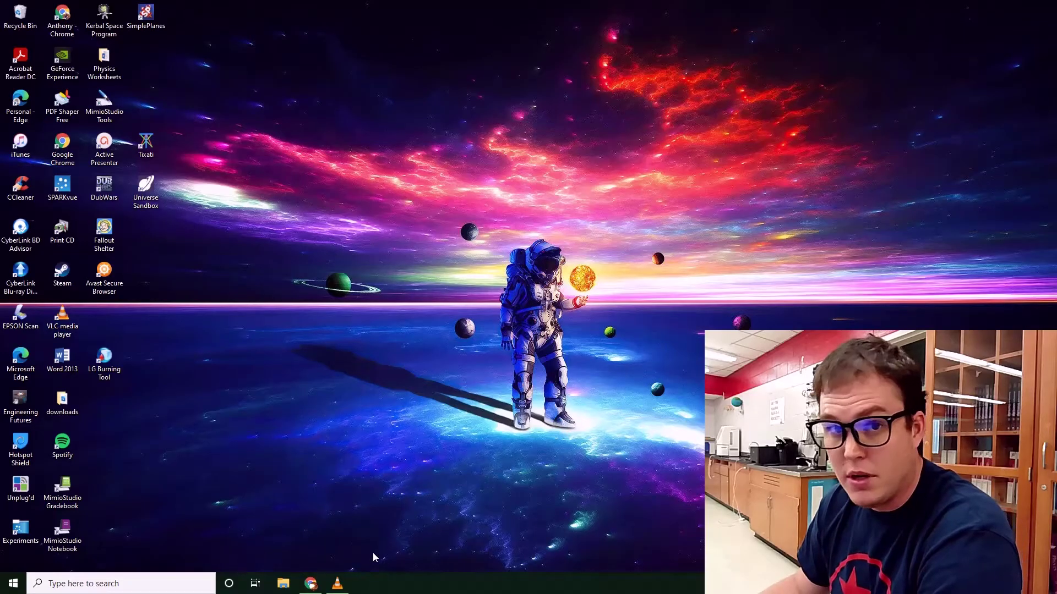
# - Switch to Chrome, go to the Google homepage, and create a blank spreadsheet in Google Sheets
pyautogui.click(310, 583)
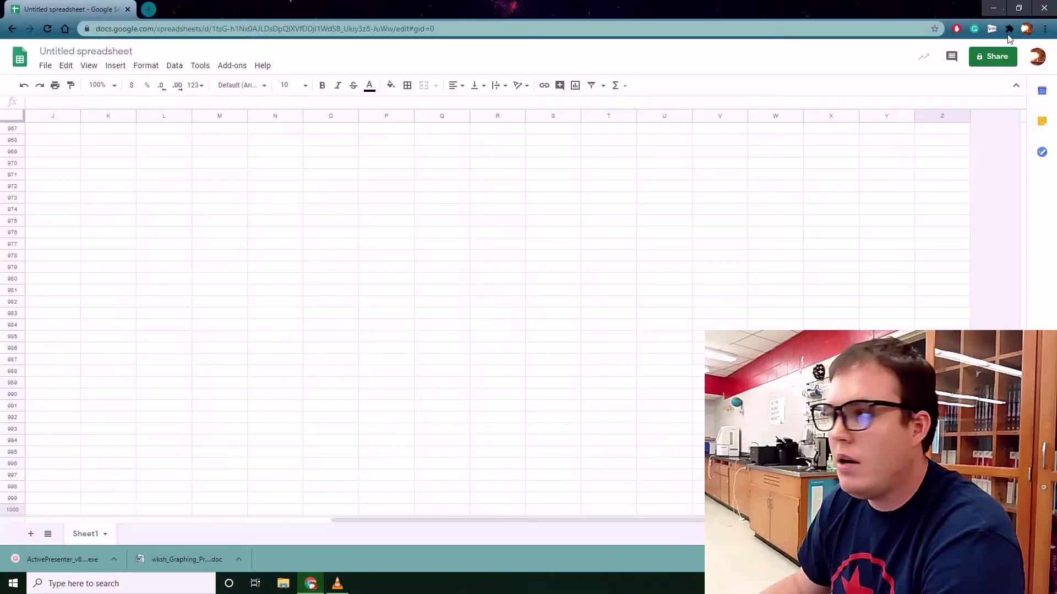
pyautogui.click(259, 31)
pyautogui.write('g')
pyautogui.press('Return')
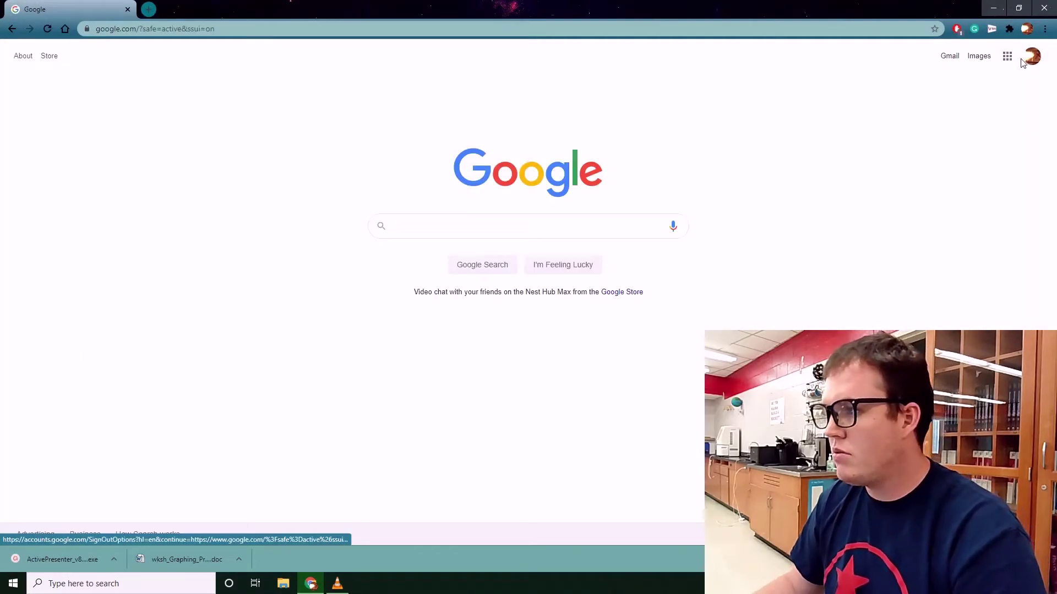
pyautogui.click(1008, 58)
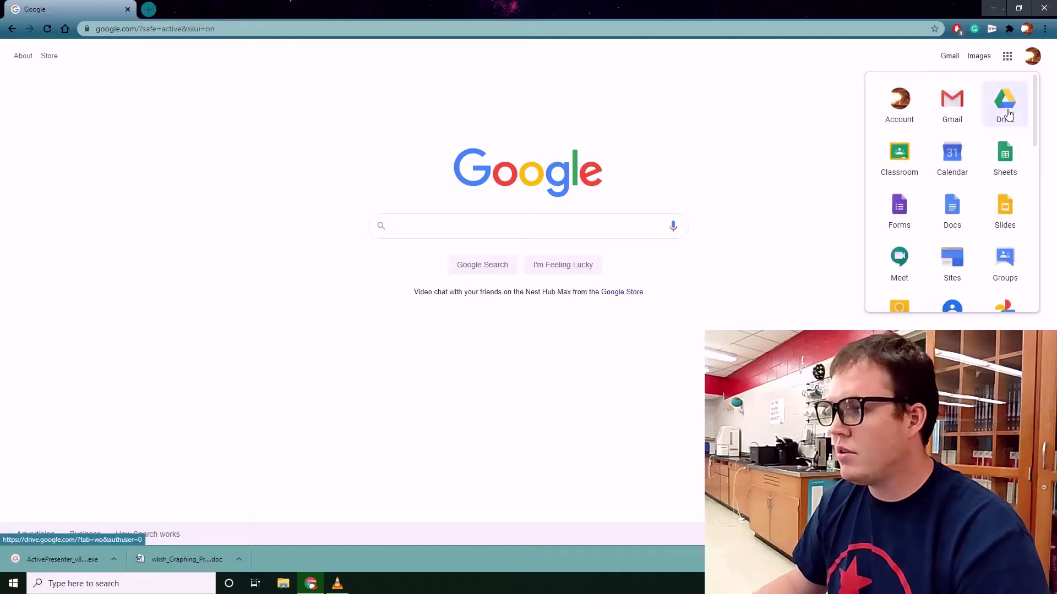
pyautogui.click(1001, 164)
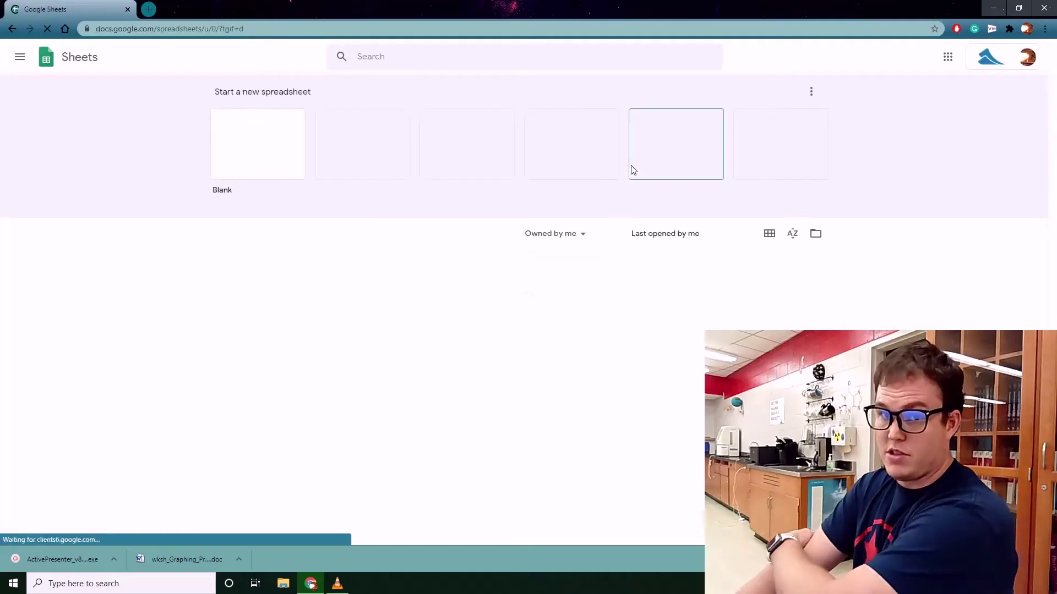
pyautogui.click(257, 150)
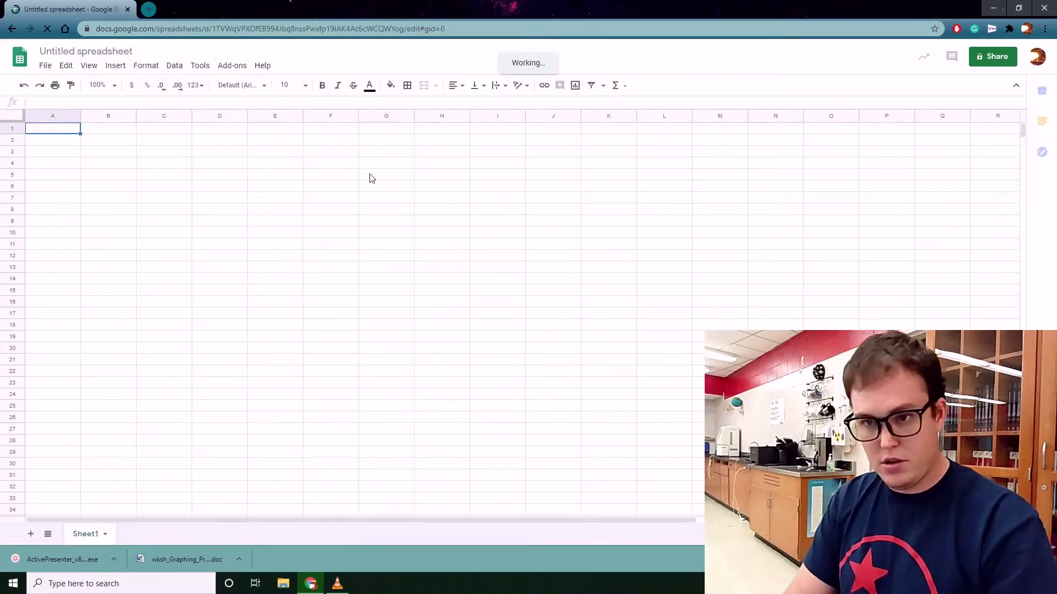
# - Enter the column headers Distance (m), Time (s) and Speed (m/s) in cells A1 to C1
pyautogui.write('D')
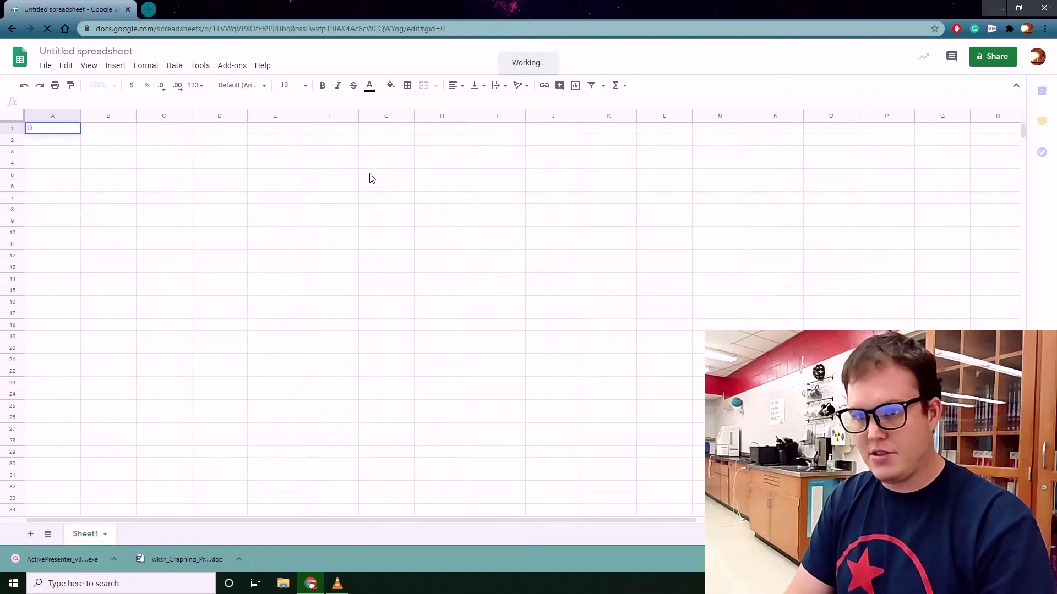
pyautogui.write('istance ')
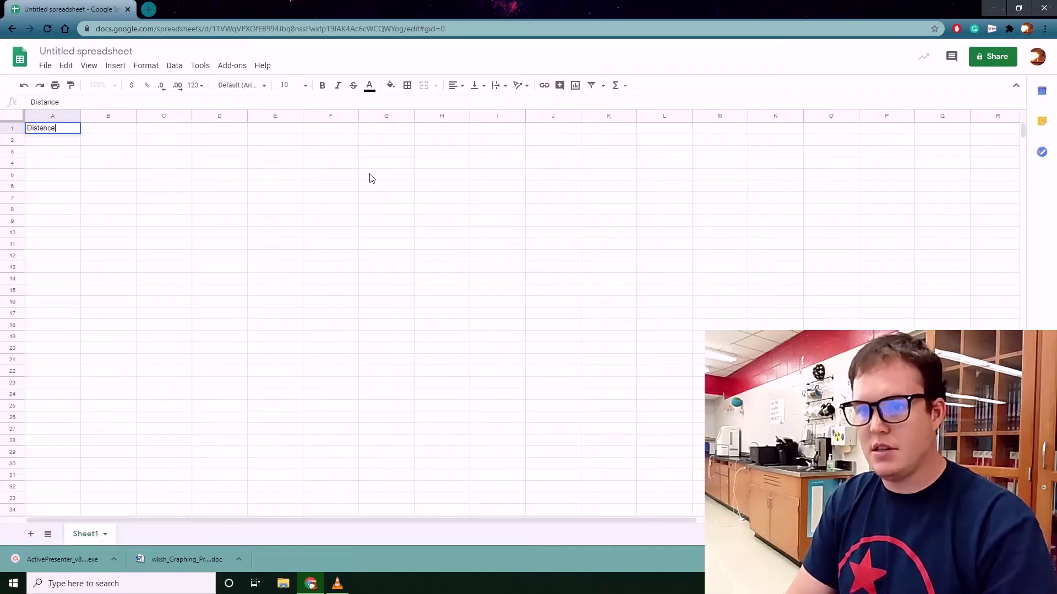
pyautogui.write('(M')
pyautogui.press('BackSpace')
pyautogui.write('m')
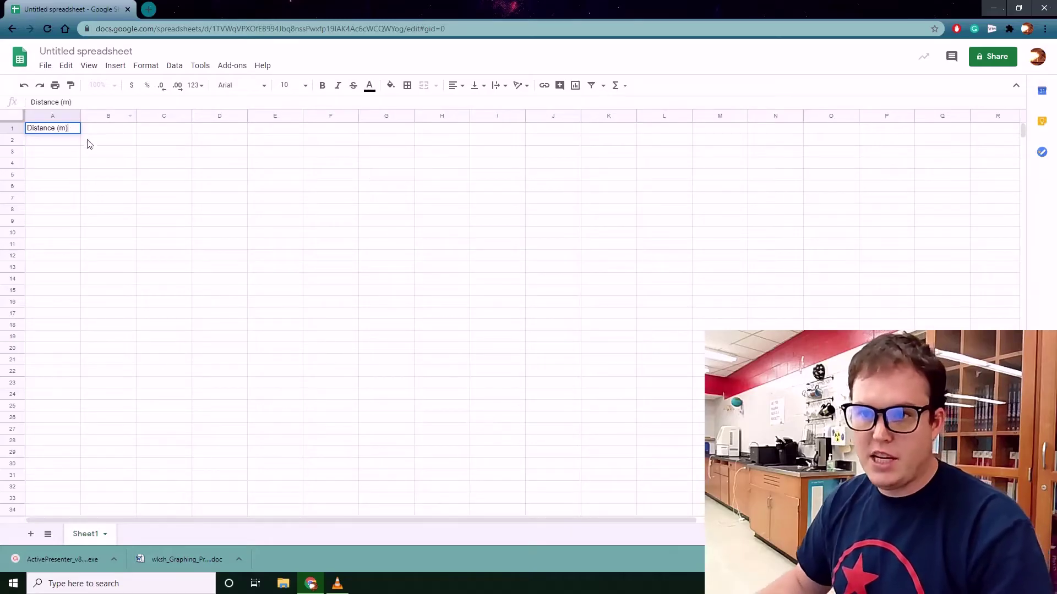
pyautogui.click(100, 131)
pyautogui.write('Time (s')
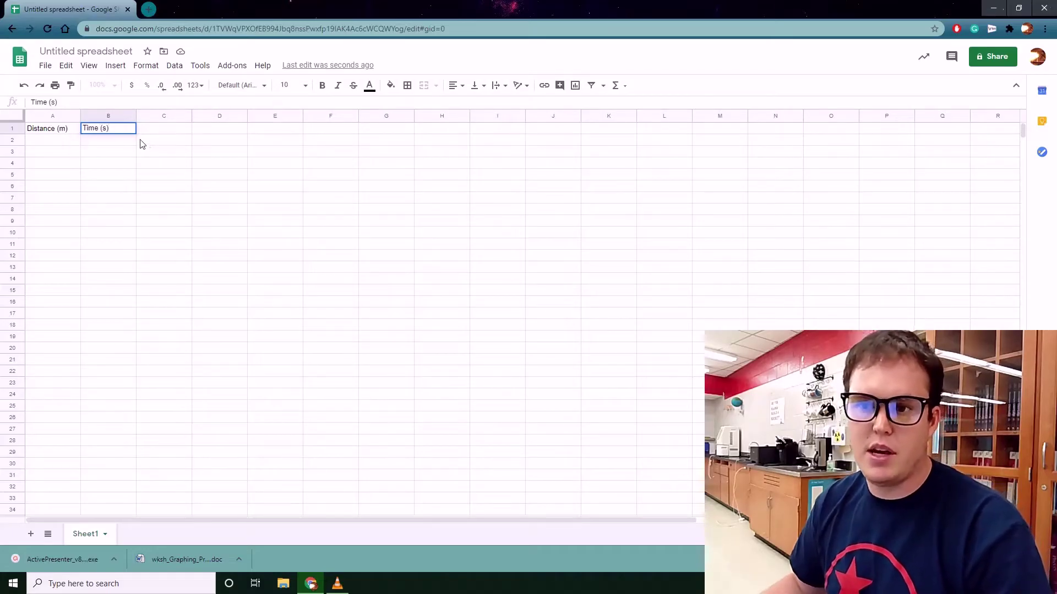
pyautogui.click(165, 129)
pyautogui.write('Speed (m/s')
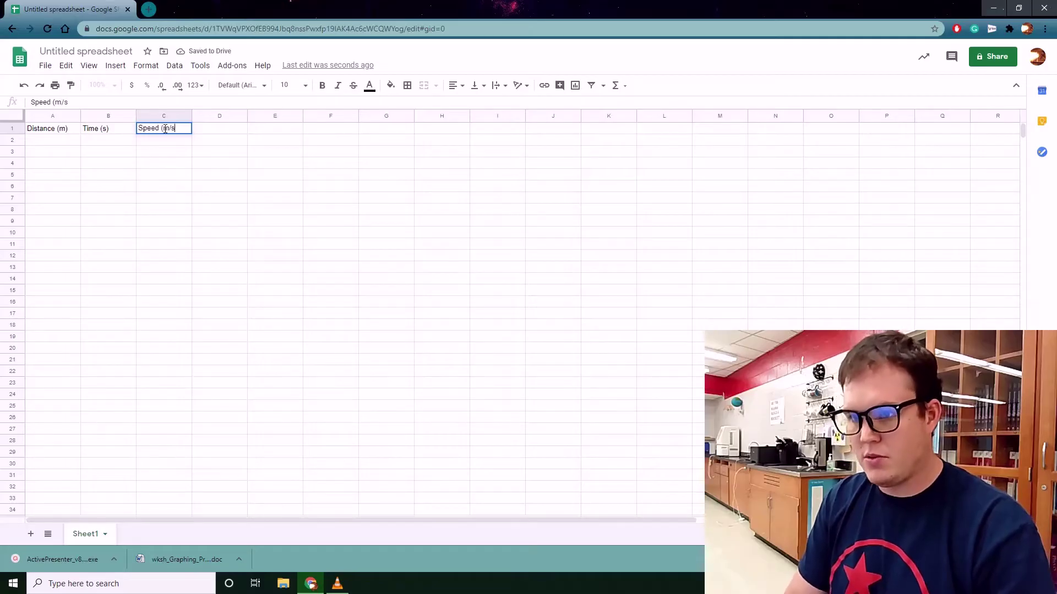
# - Make the three column headers in A1:C1 bold
pyautogui.click(69, 140)
pyautogui.moveTo(37, 132); pyautogui.dragTo(168, 130)
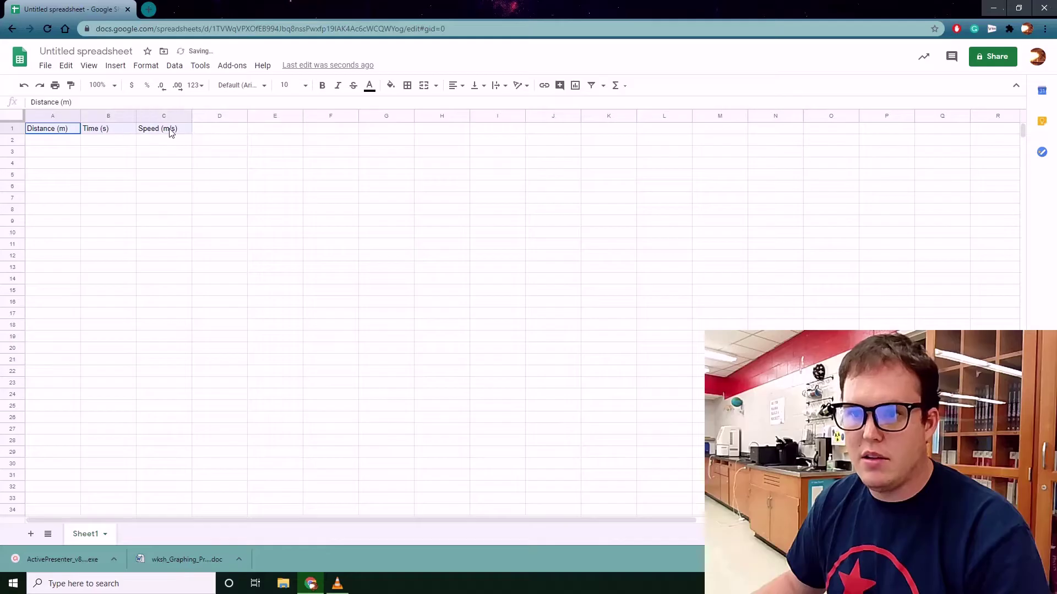
pyautogui.click(322, 86)
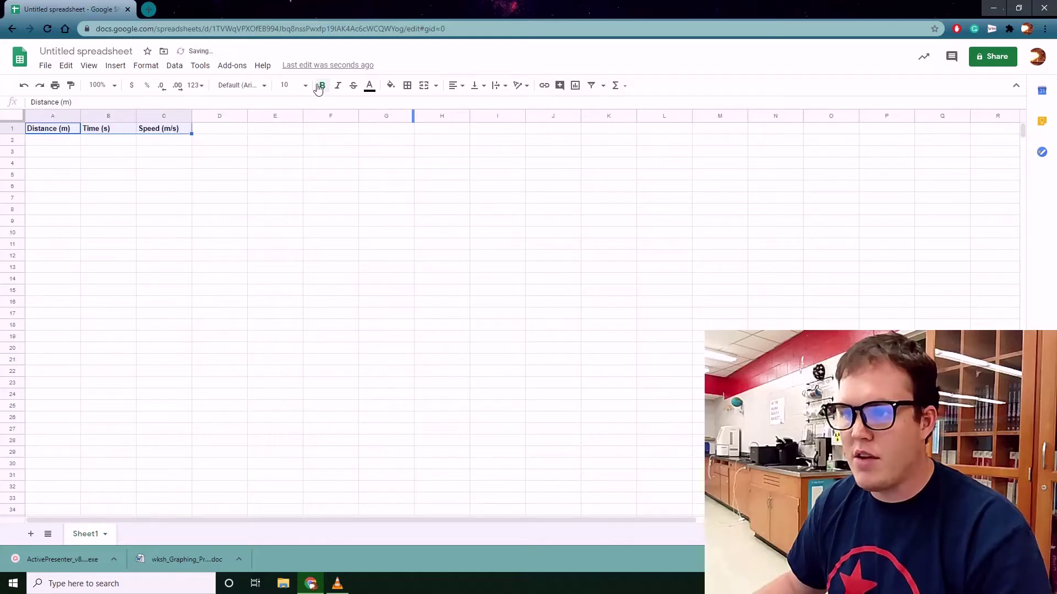
# - Enter the first distances 0, 0.2 and 0.4 in cells A2 to A4
pyautogui.click(66, 140)
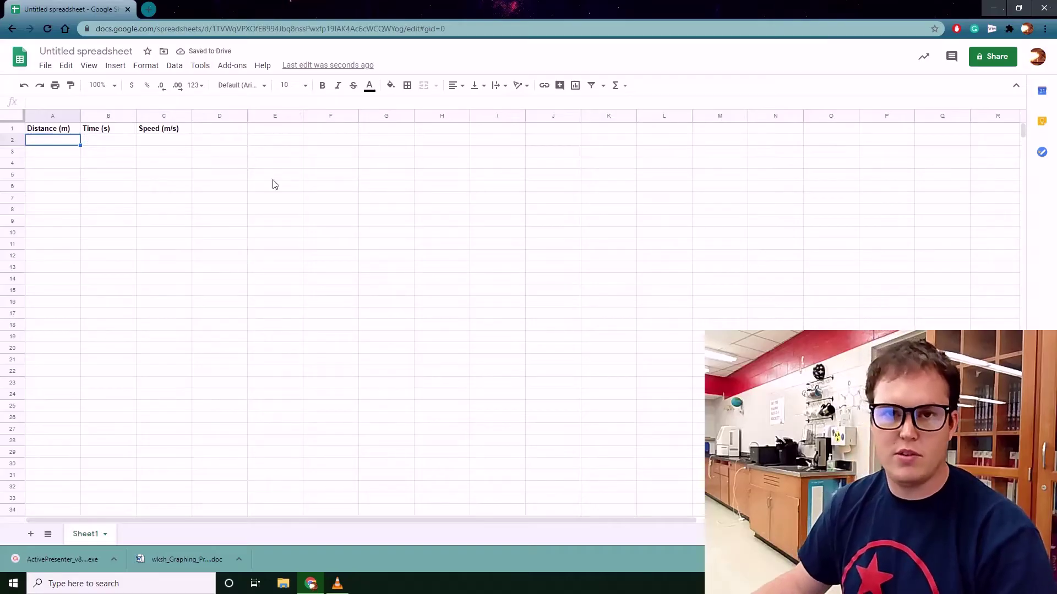
pyautogui.write('0')
pyautogui.click(57, 156)
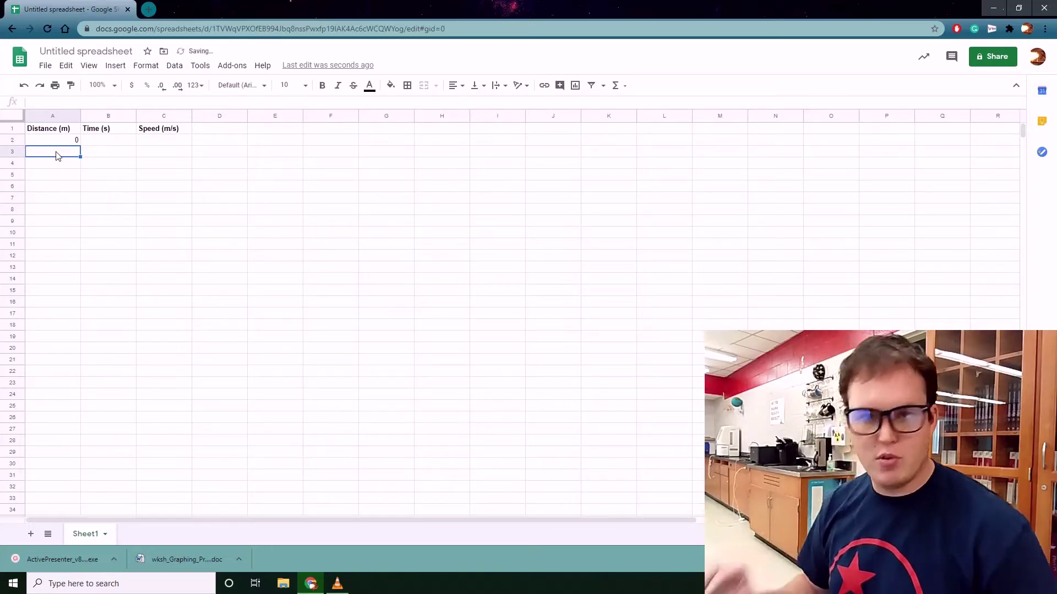
pyautogui.write('0.2')
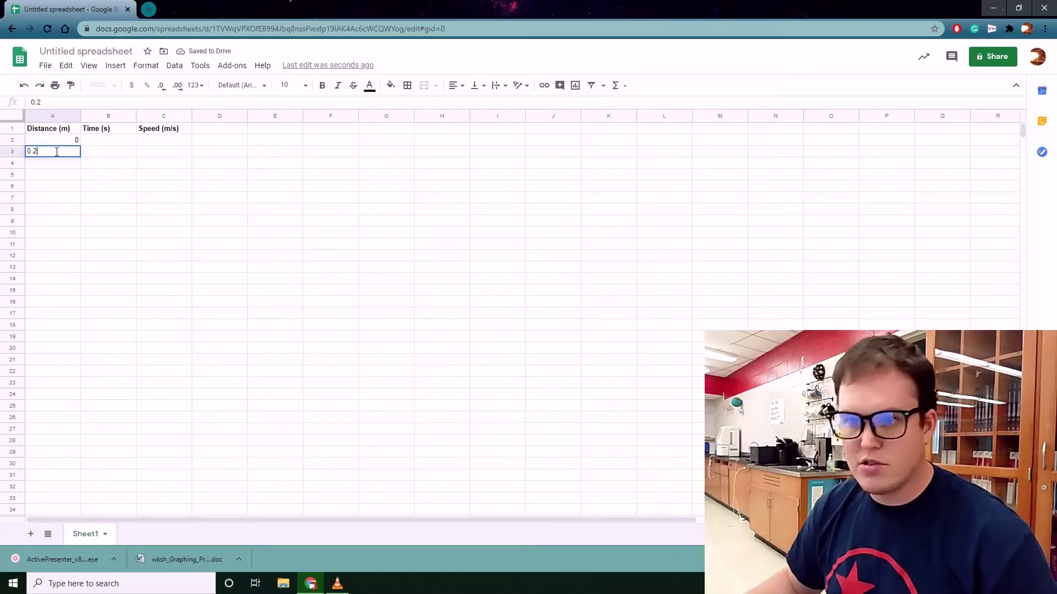
pyautogui.click(66, 167)
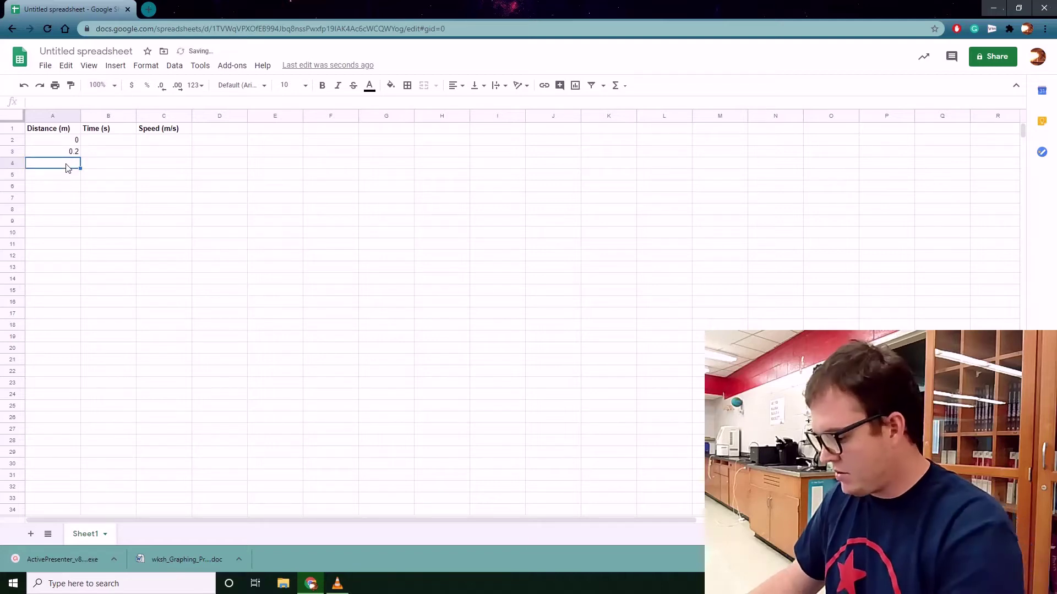
pyautogui.write('.')
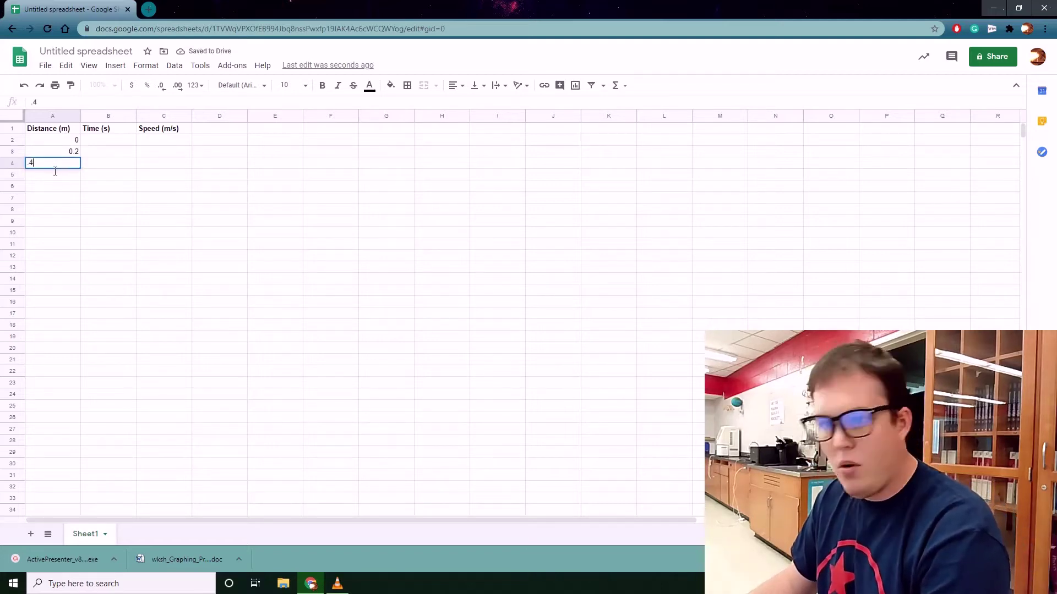
pyautogui.write('4')
pyautogui.press('Return')
pyautogui.moveTo(77, 145); pyautogui.dragTo(80, 222)
pyautogui.click(79, 246)
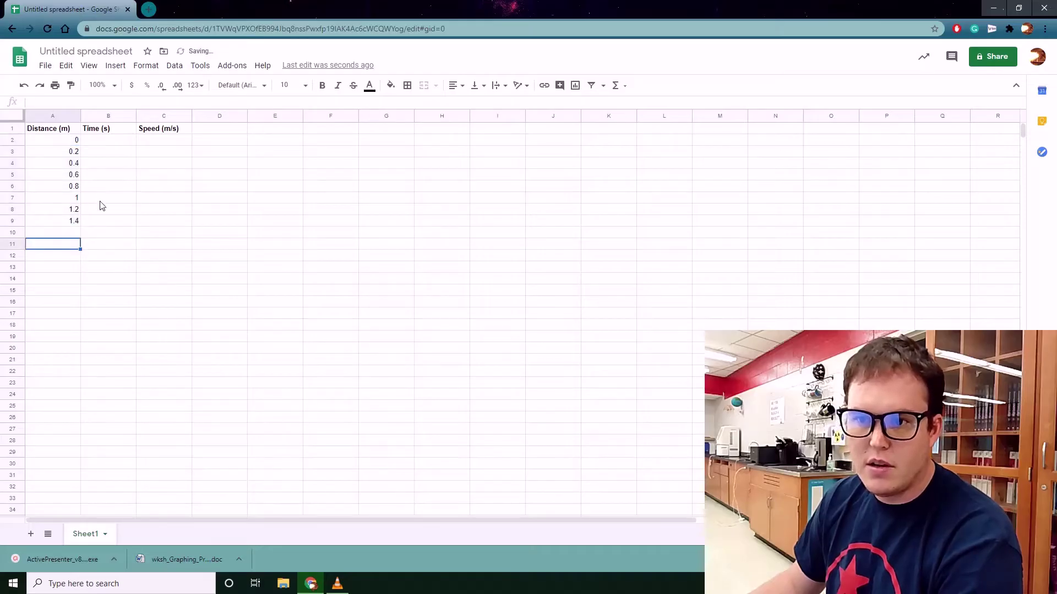
pyautogui.click(24, 86)
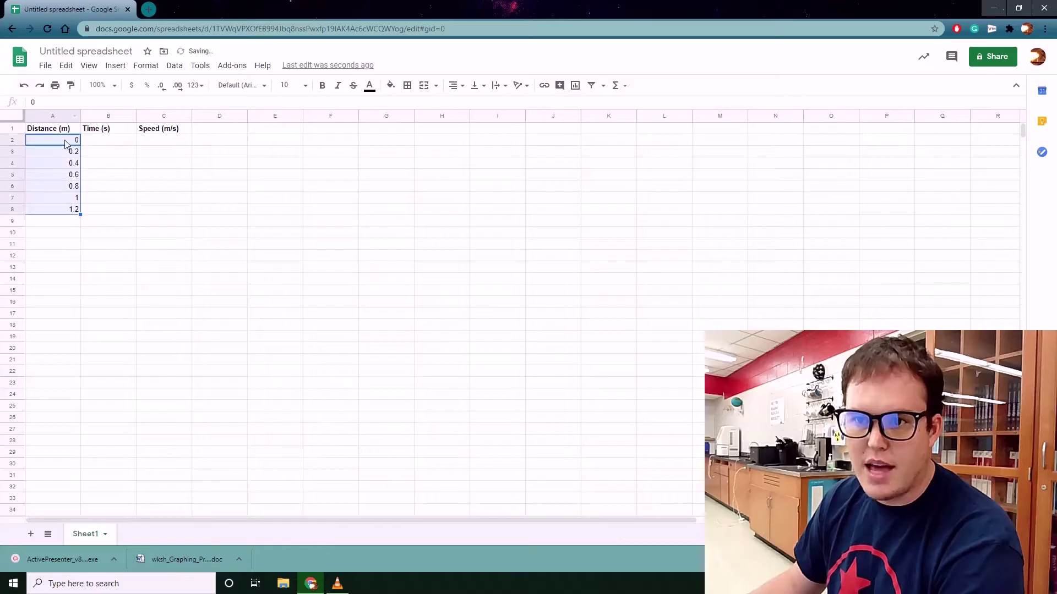
pyautogui.click(24, 85)
pyautogui.click(66, 198)
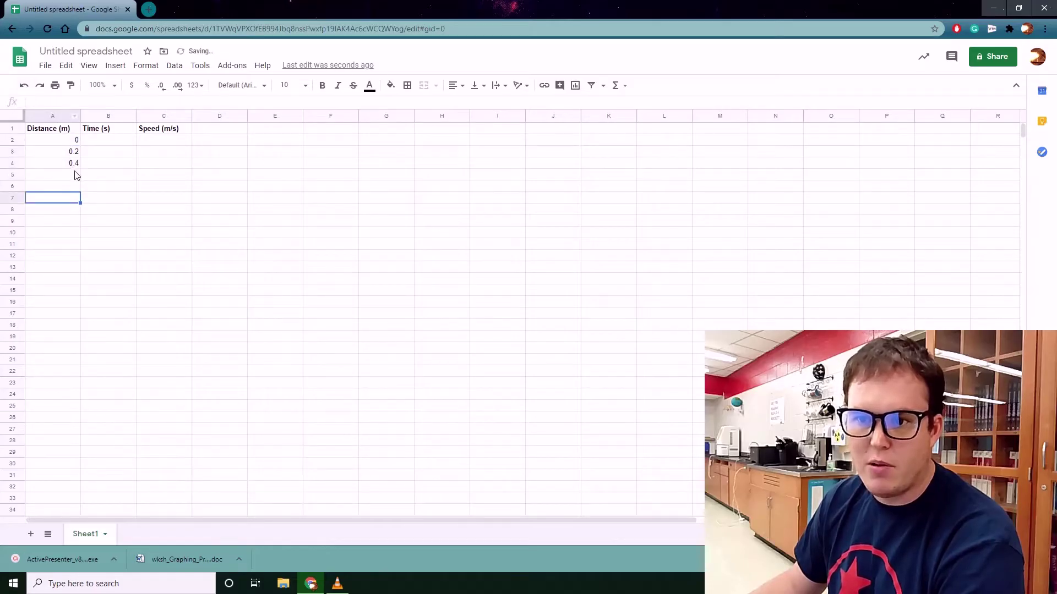
# - Extend the distance series from A2:A4 down to 1.4 in cell A9
pyautogui.moveTo(75, 142); pyautogui.dragTo(75, 164)
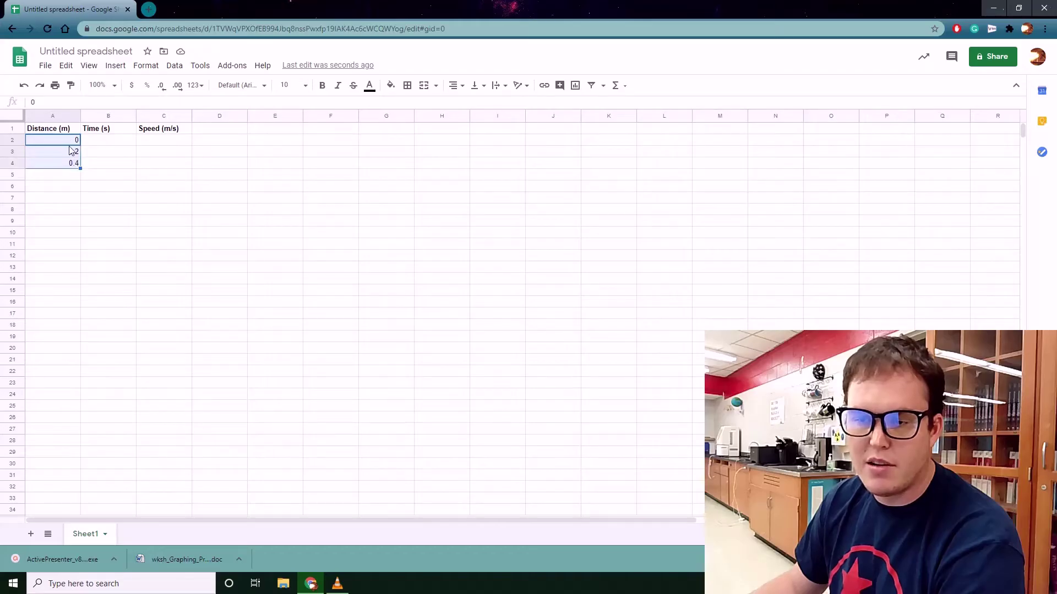
pyautogui.moveTo(80, 168); pyautogui.dragTo(78, 221)
pyautogui.click(97, 246)
# - Enter 0 as the starting time in B2 and 0 as the starting speed in C2
pyautogui.click(117, 142)
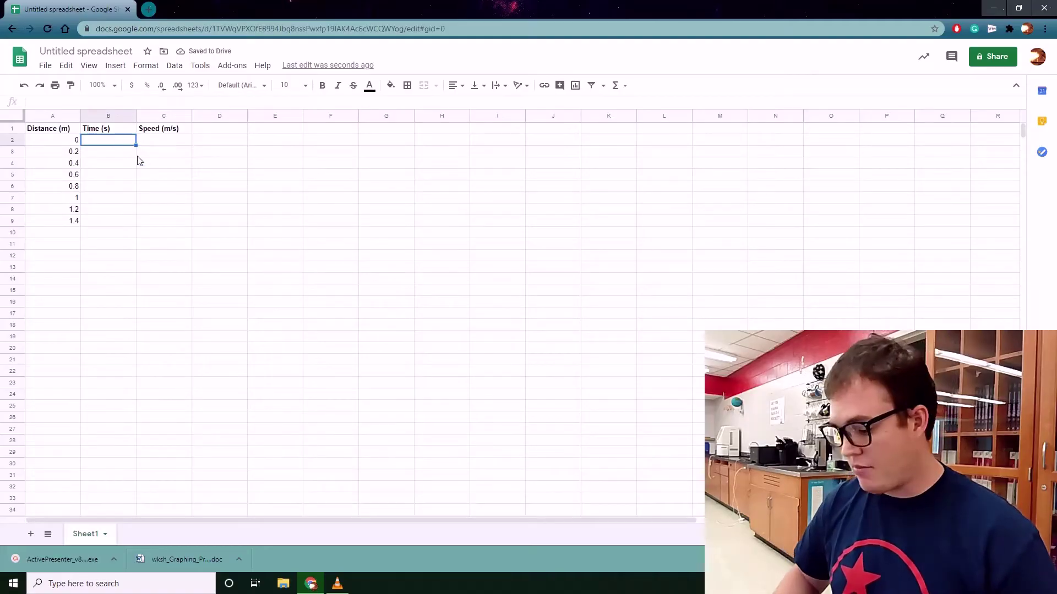
pyautogui.write('0')
pyautogui.click(155, 142)
pyautogui.write('0')
pyautogui.click(172, 155)
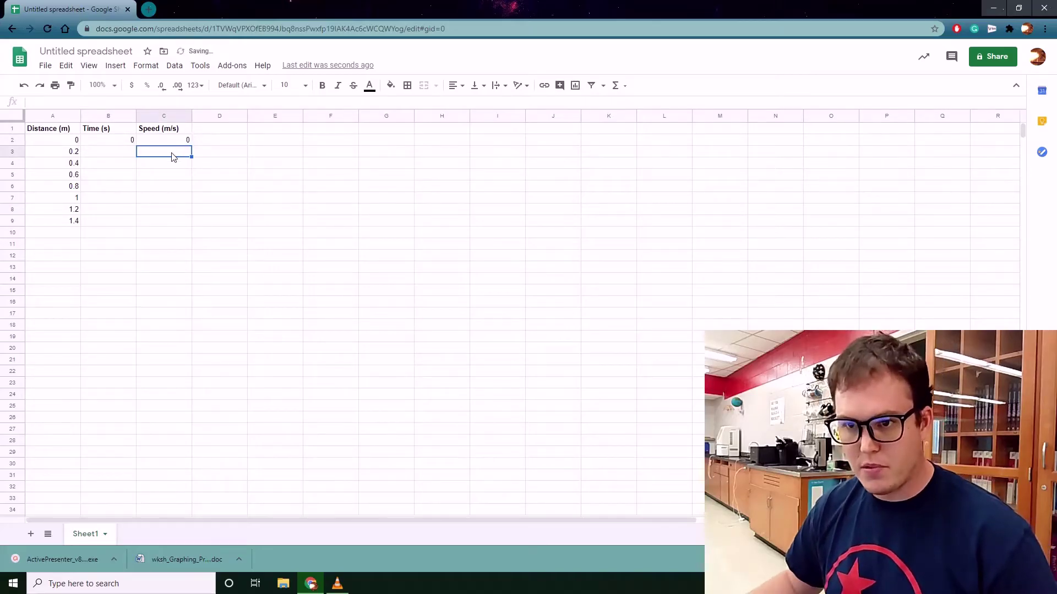
# - Play the buggy video in VLC to the 20 cm marker and record 0.72 in B3 as the time for 0.2 m
pyautogui.click(122, 154)
pyautogui.click(337, 584)
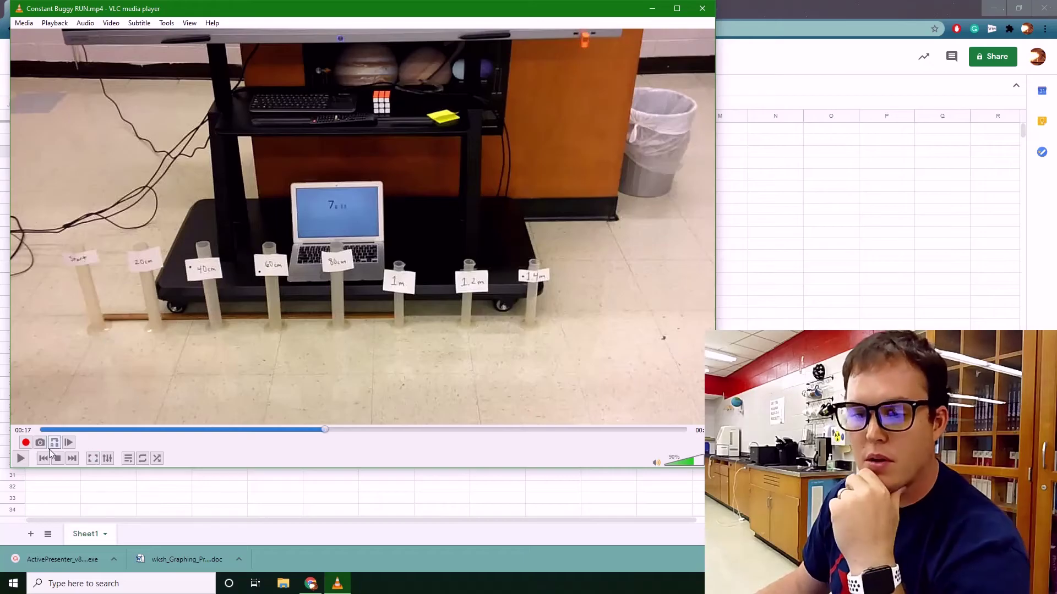
pyautogui.click(21, 460)
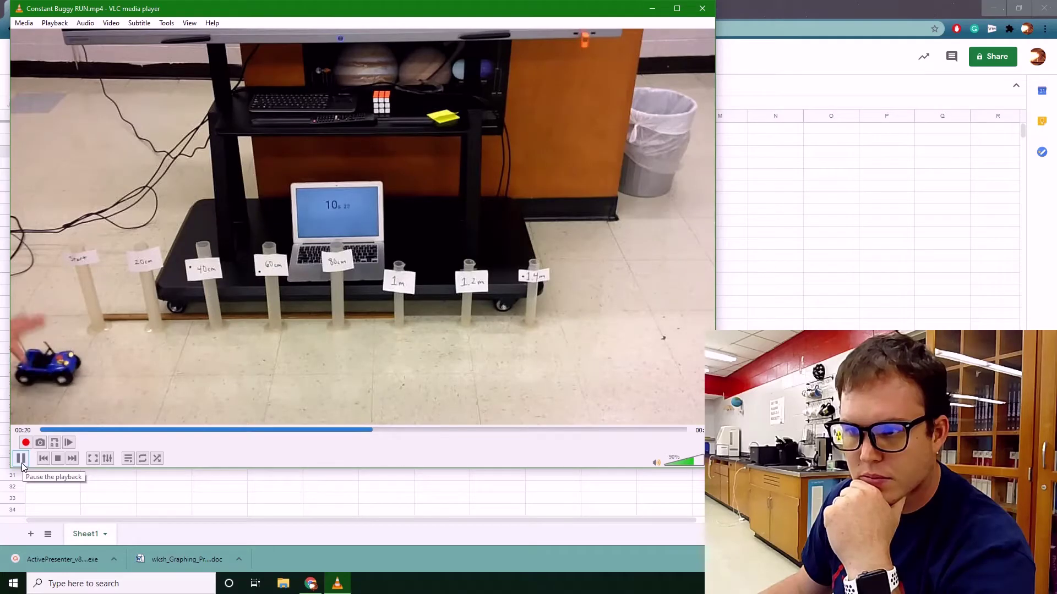
pyautogui.click(22, 463)
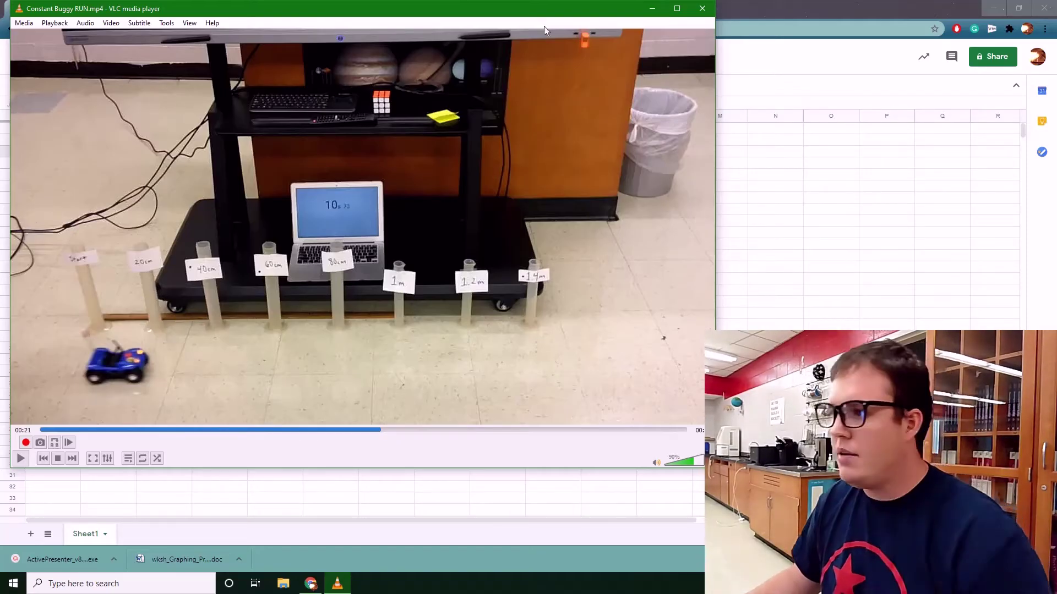
pyautogui.click(652, 8)
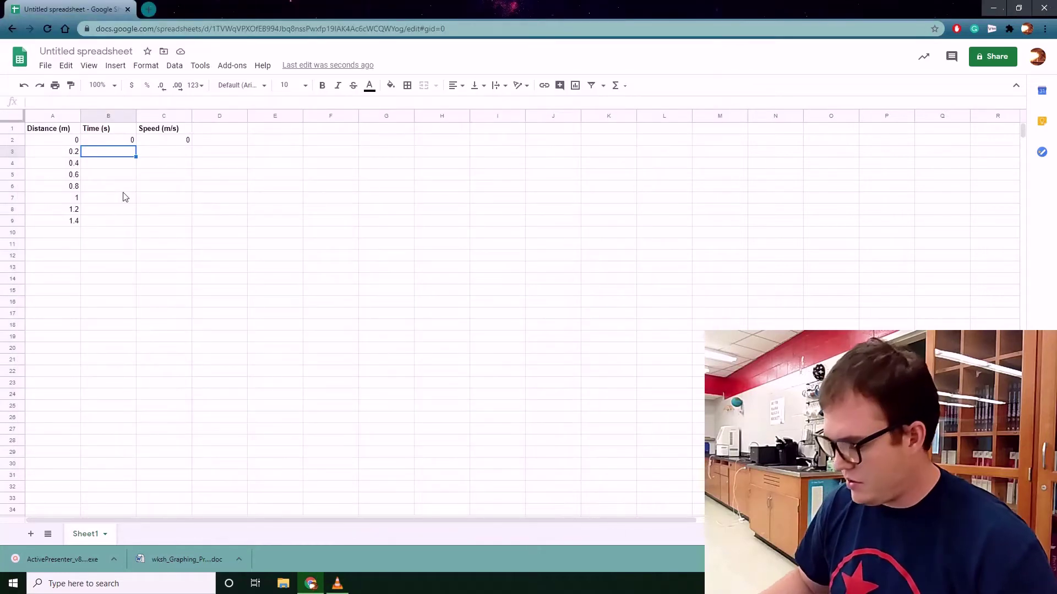
pyautogui.write('0.72')
# - Continue the VLC video to the 40 cm marker and record 1.23 in B4 as the time for 0.4 m
pyautogui.click(116, 165)
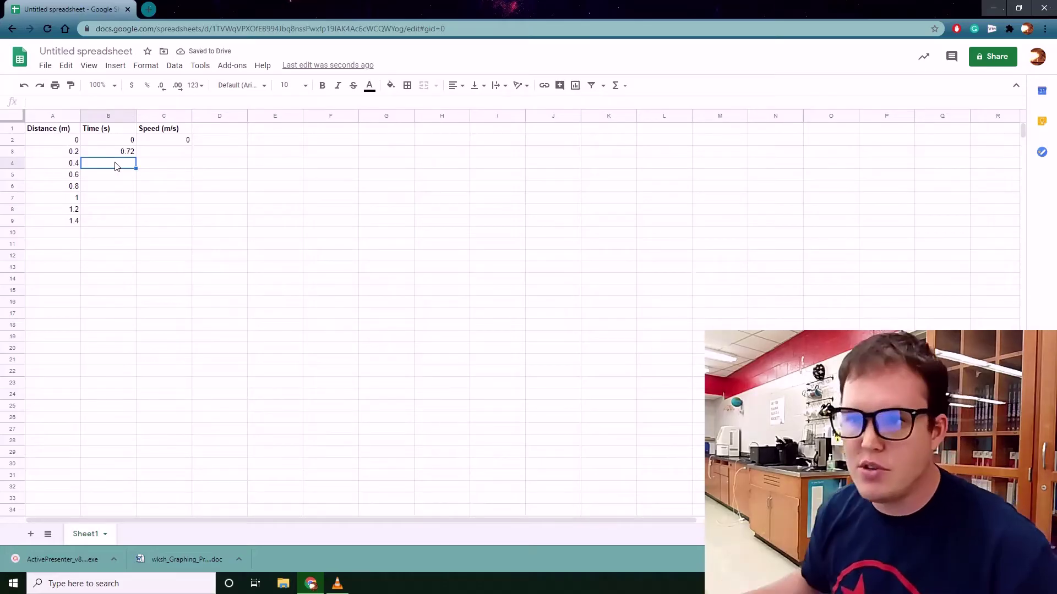
pyautogui.click(338, 582)
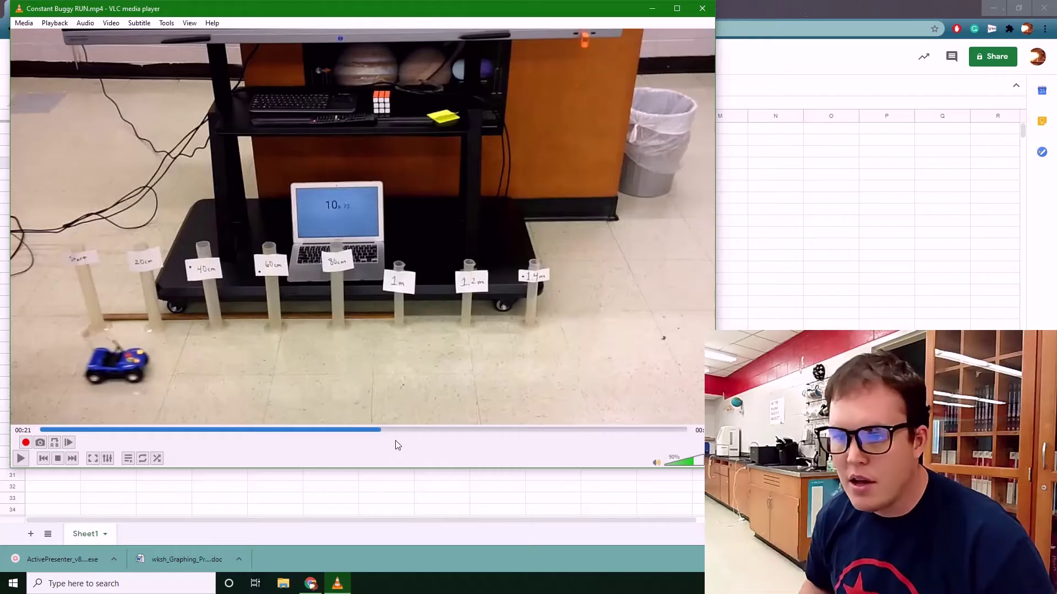
pyautogui.click(22, 462)
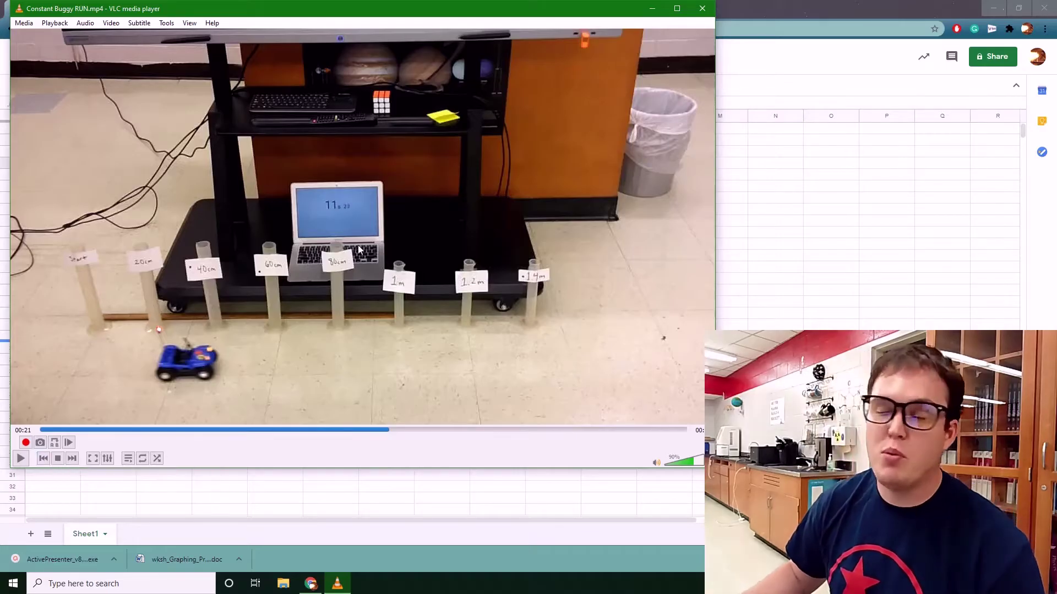
pyautogui.click(882, 13)
pyautogui.write('1.23')
pyautogui.press('Return')
# - Switch to VLC and replay the buggy video in short stretches, pausing at the 60 cm marker to read the laptop timer
pyautogui.click(338, 585)
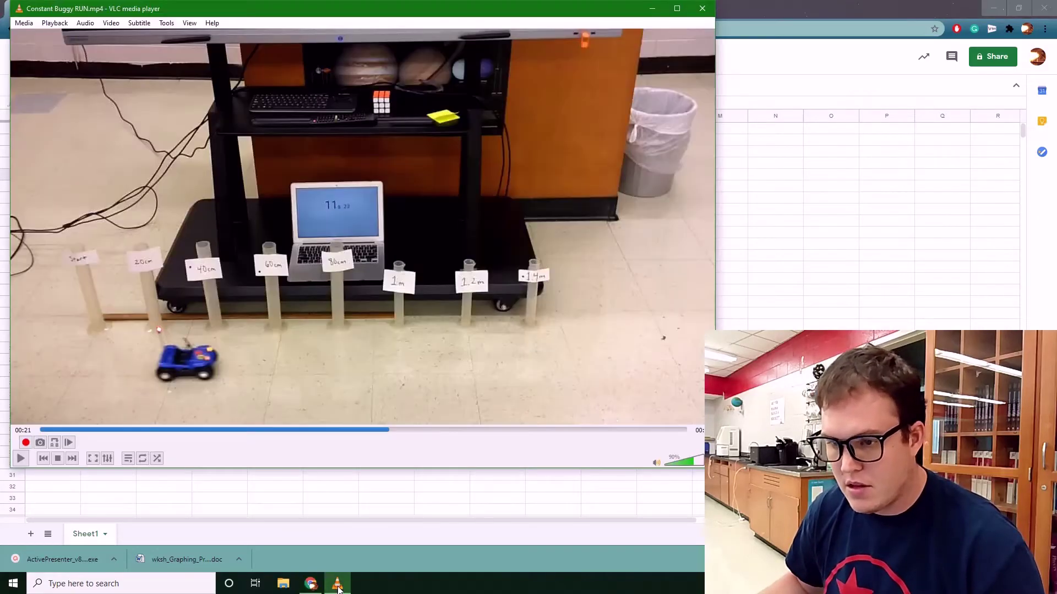
pyautogui.click(22, 459)
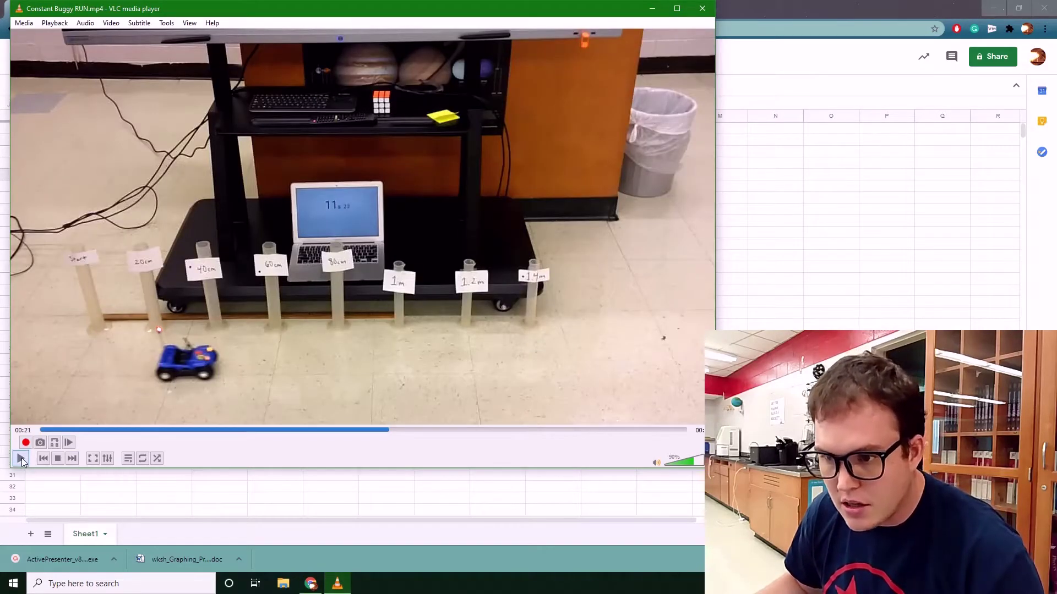
pyautogui.click(21, 459)
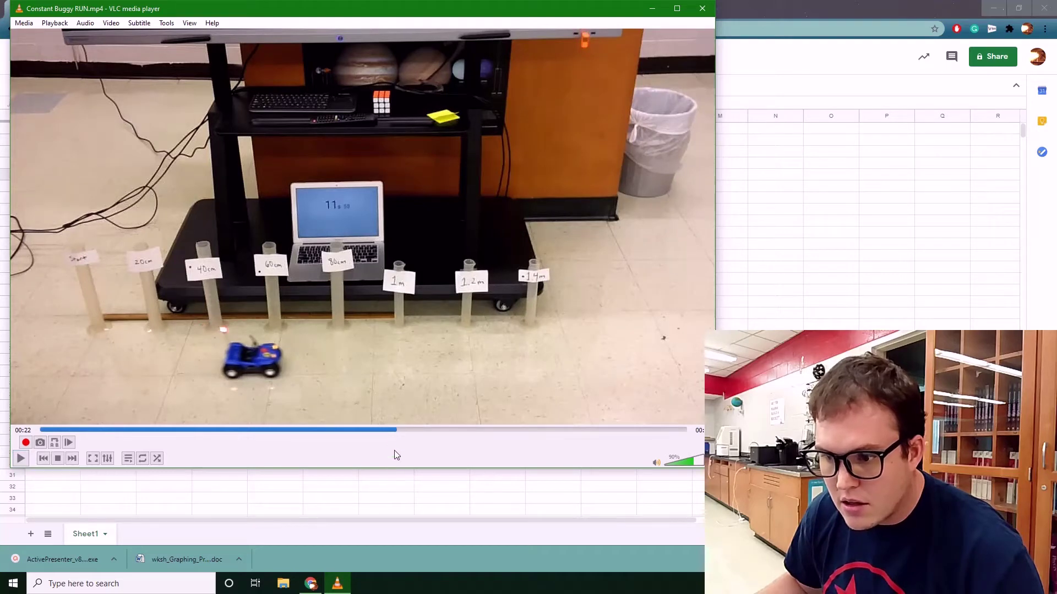
pyautogui.click(394, 429)
pyautogui.click(21, 459)
pyautogui.click(20, 459)
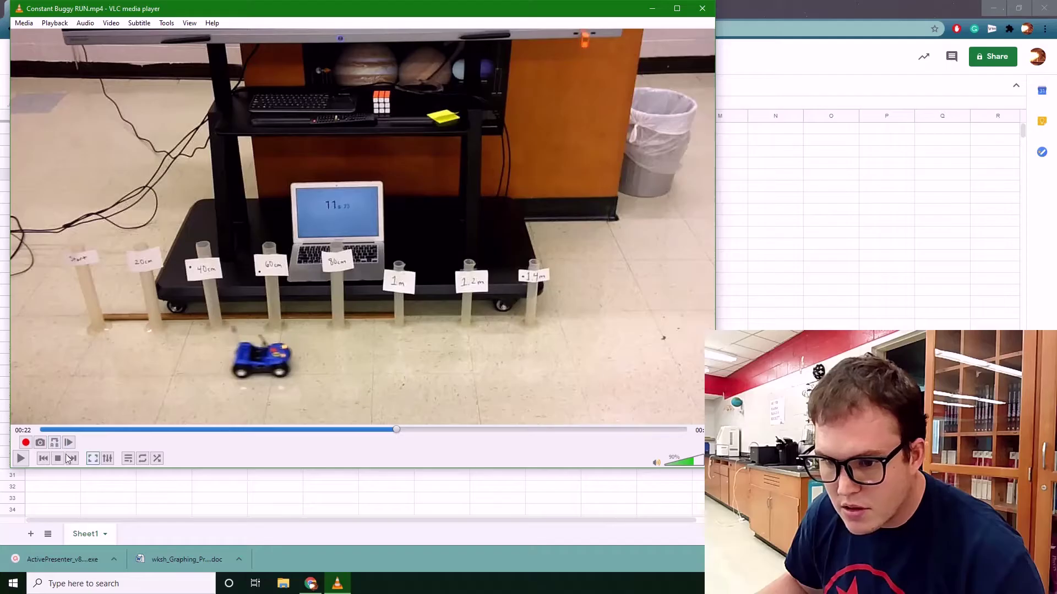
pyautogui.click(376, 430)
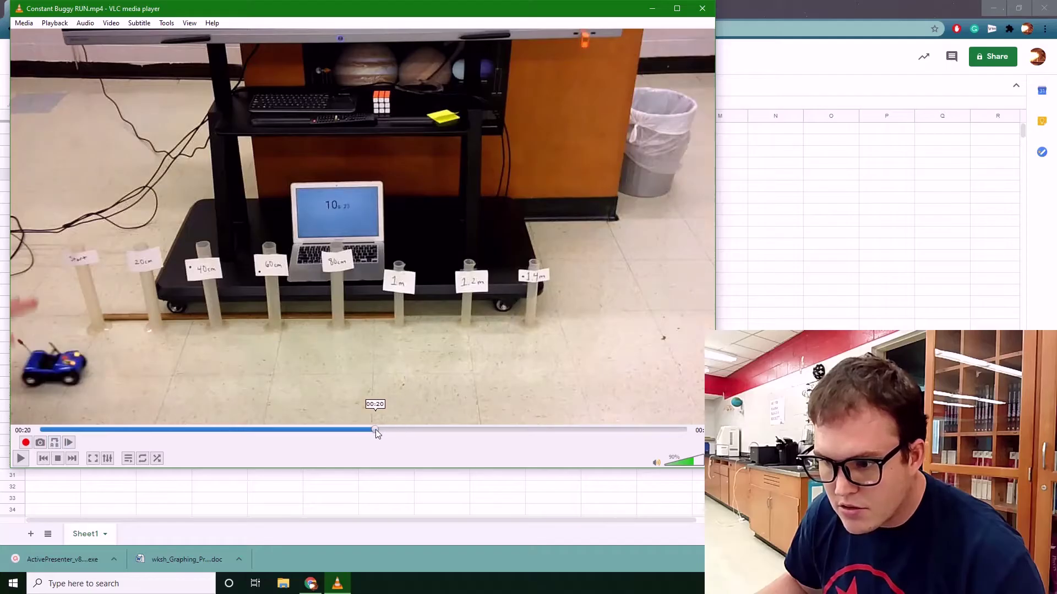
pyautogui.click(21, 458)
pyautogui.click(22, 460)
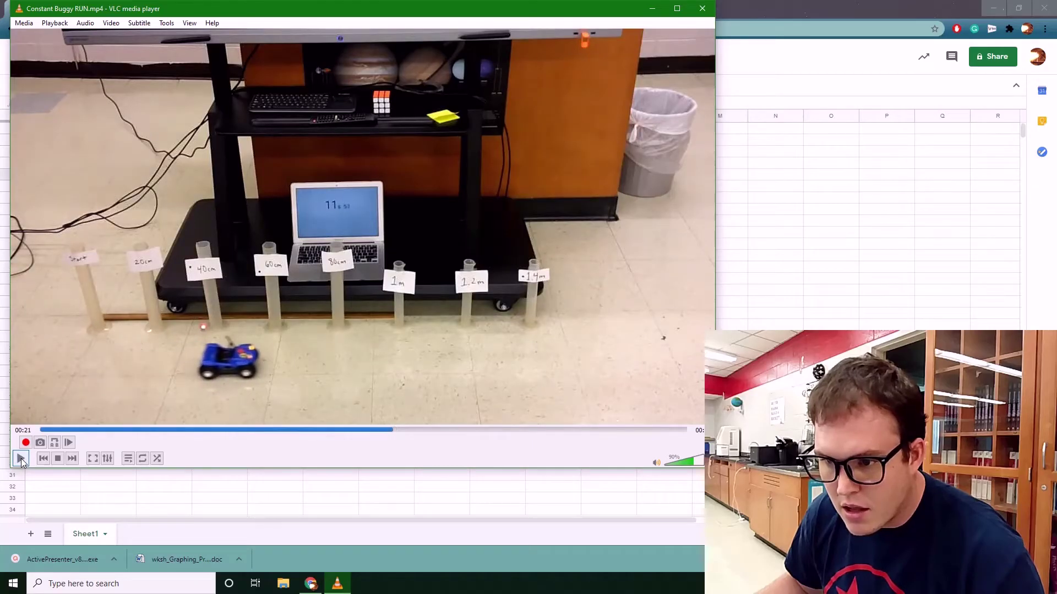
pyautogui.click(21, 459)
pyautogui.click(21, 459)
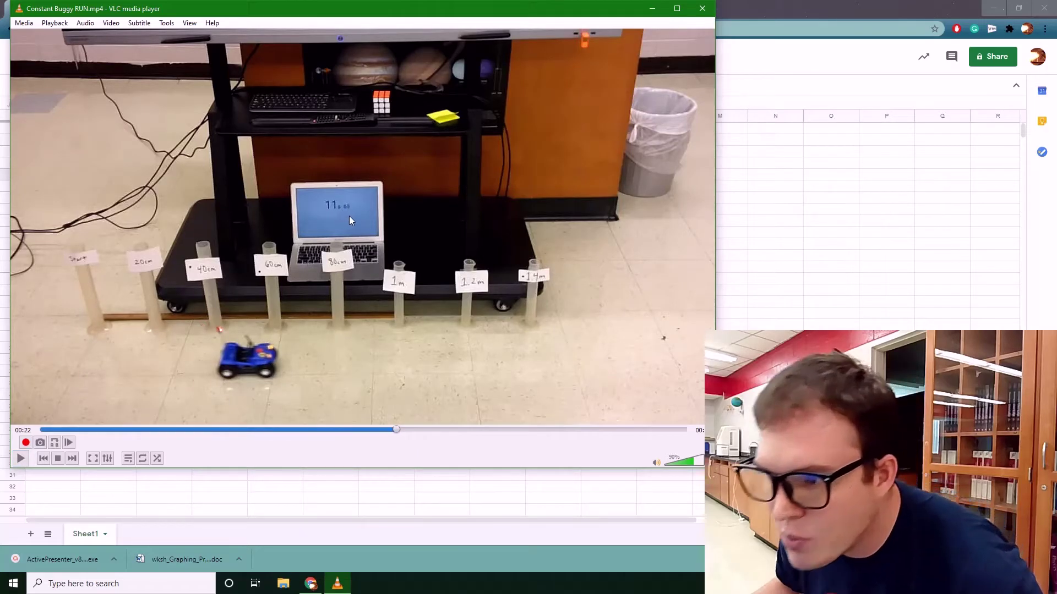
# - Return to the spreadsheet and record 1.65 in B5 as the time for 0.6 m
pyautogui.click(831, 20)
pyautogui.write('1')
pyautogui.press('Return')
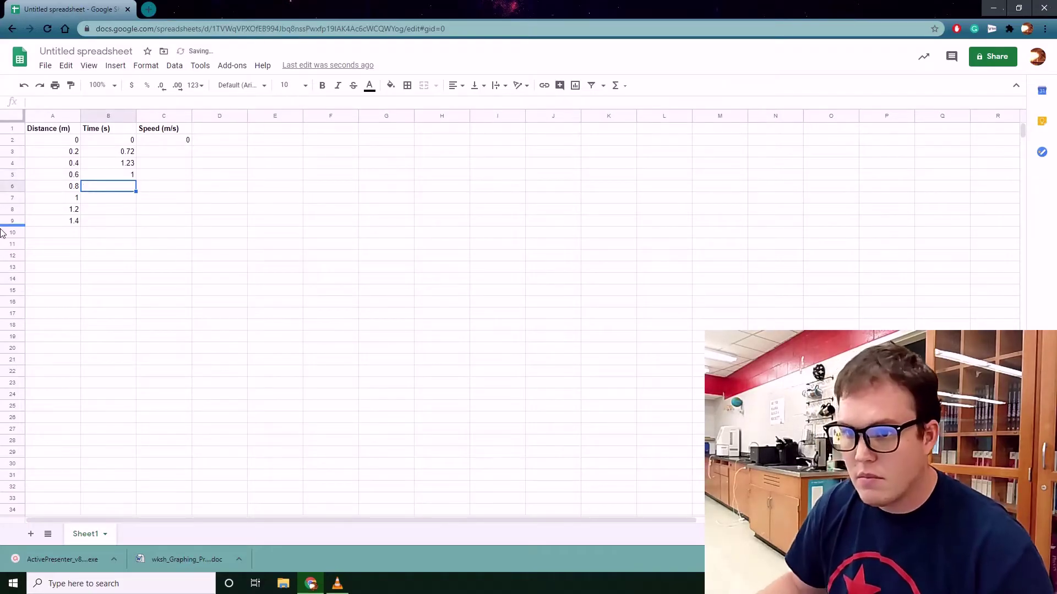
pyautogui.click(122, 177)
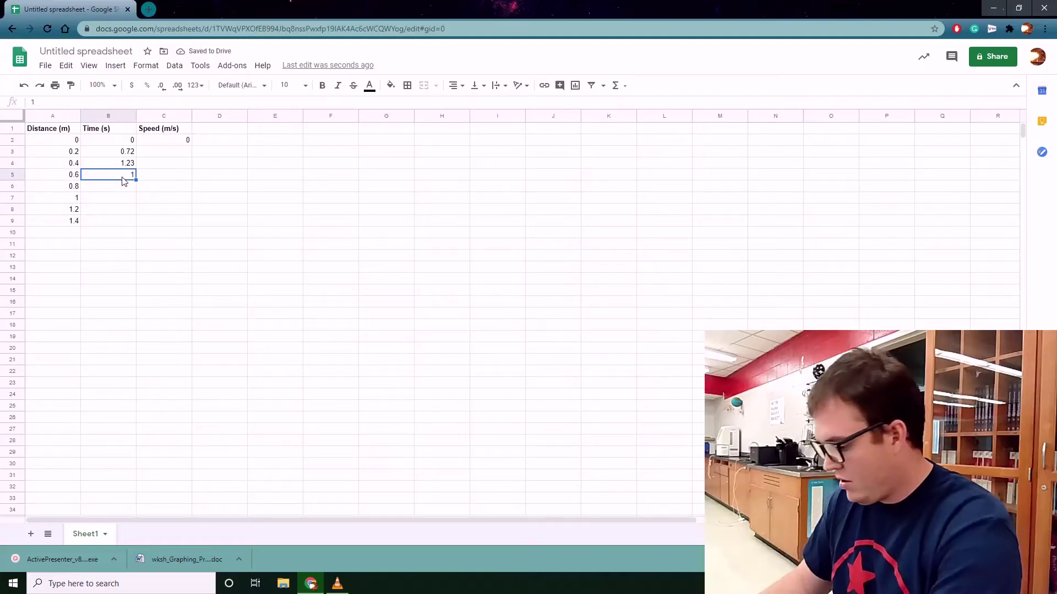
pyautogui.write('.')
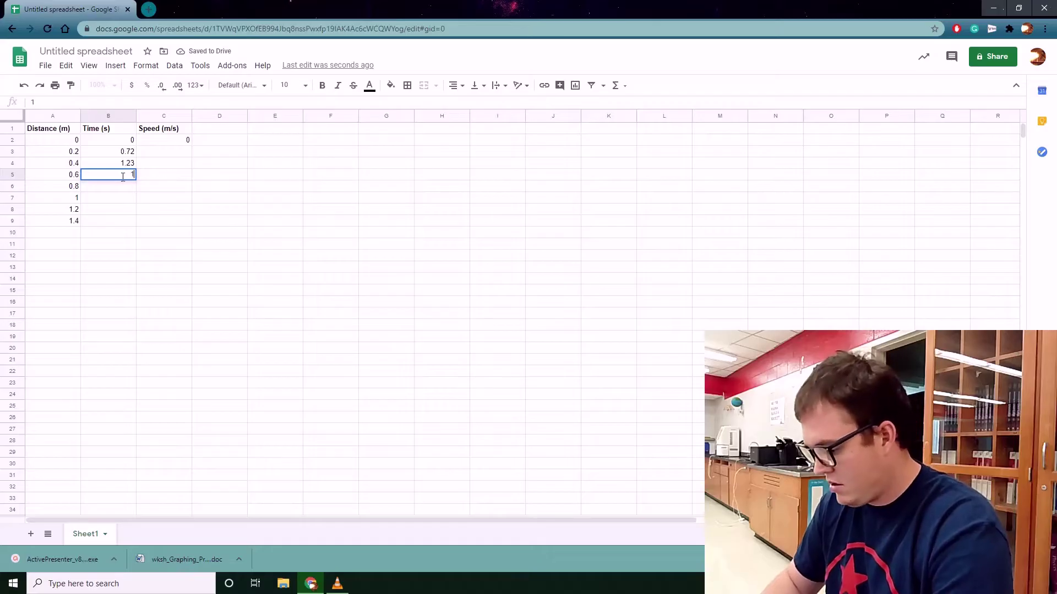
pyautogui.write('.65')
pyautogui.press('Return')
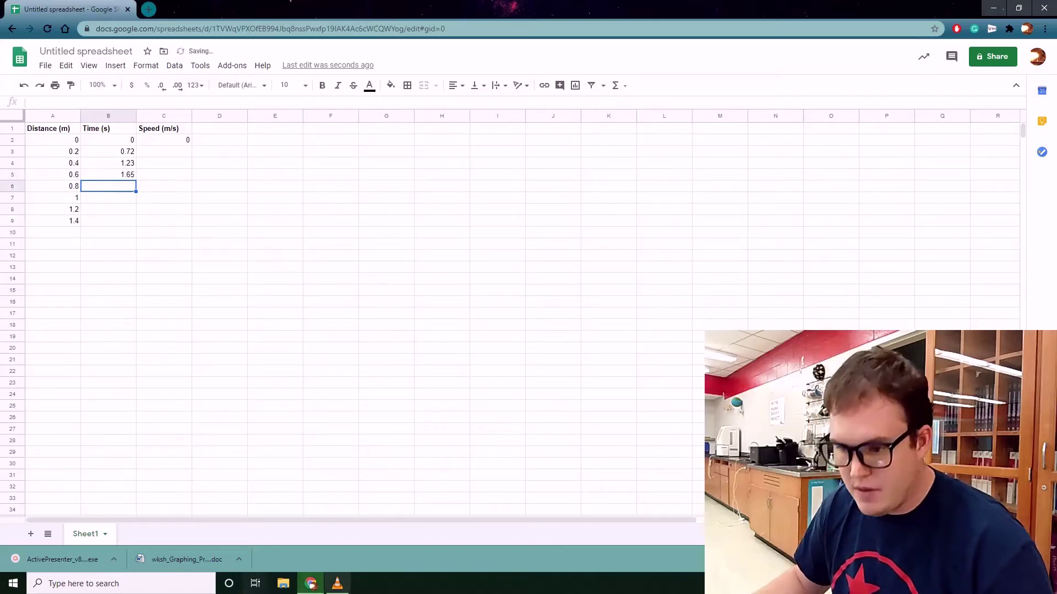
# - Read the timer in the VLC video at the 80 cm marker and record 2 in B6 as the time for 0.8 m
pyautogui.click(337, 583)
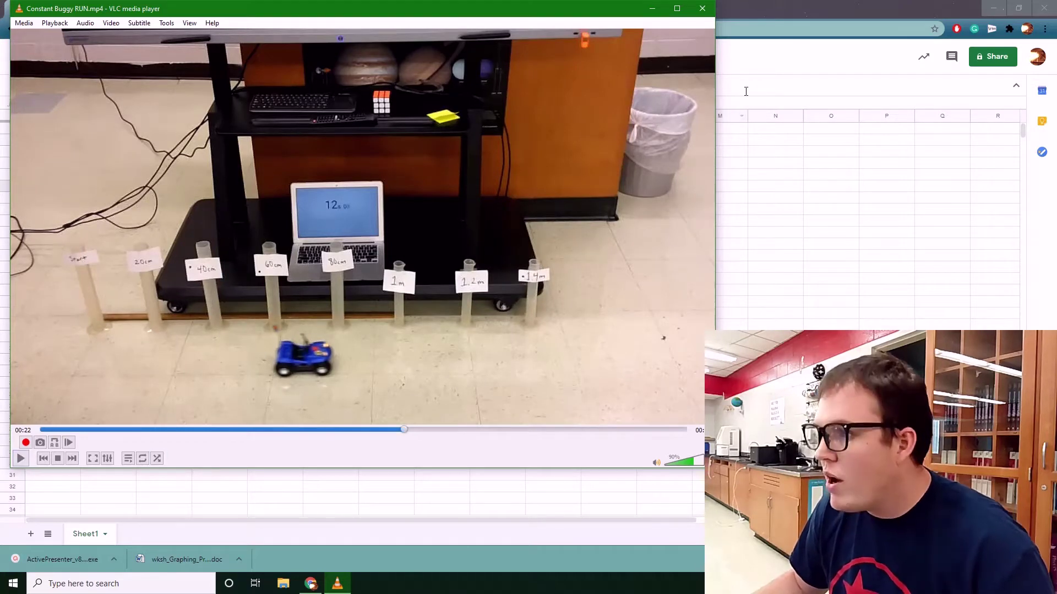
pyautogui.click(758, 13)
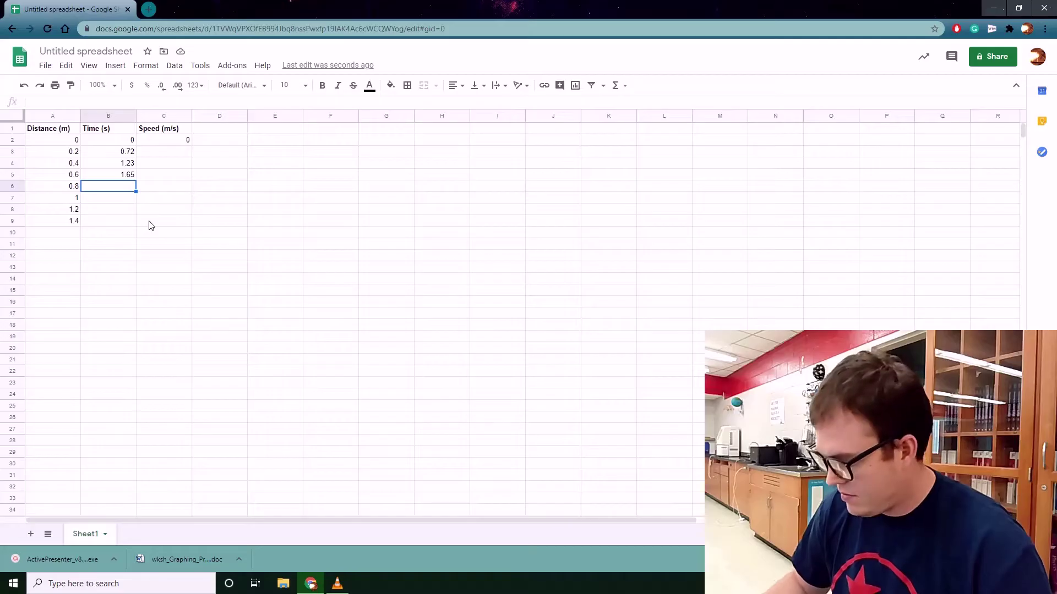
pyautogui.write('2')
pyautogui.click(125, 205)
# - Continue the VLC video to the 1 m marker and record 2.5 in B7 as the time for 1 m
pyautogui.click(338, 585)
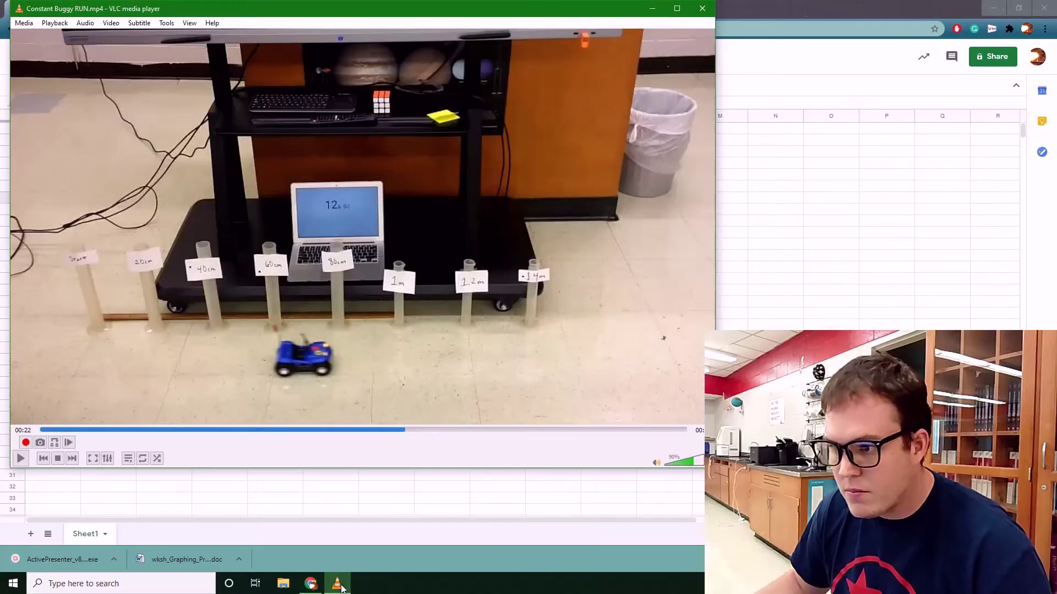
pyautogui.click(22, 462)
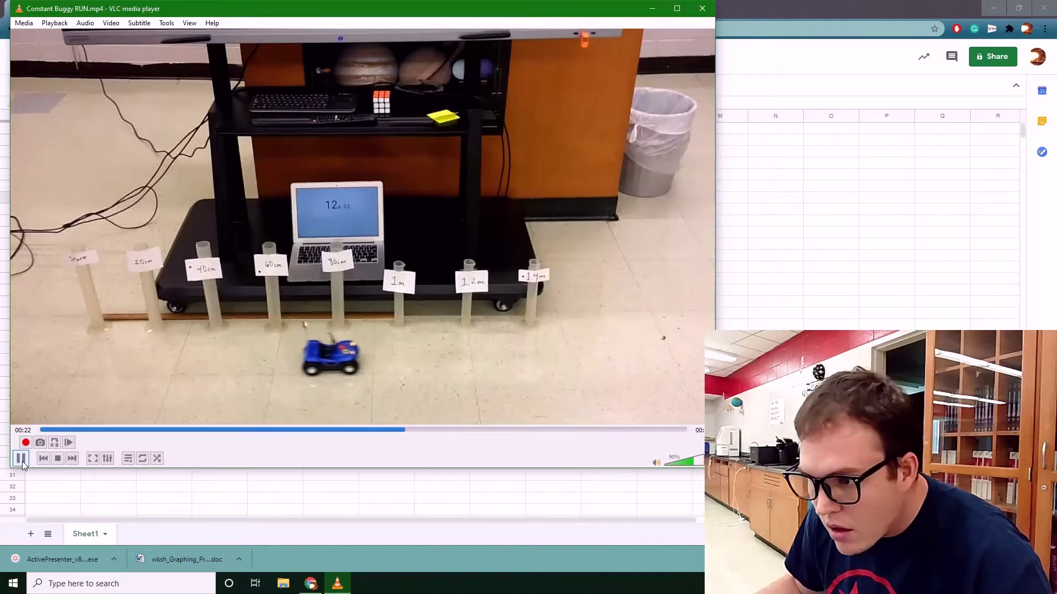
pyautogui.click(22, 461)
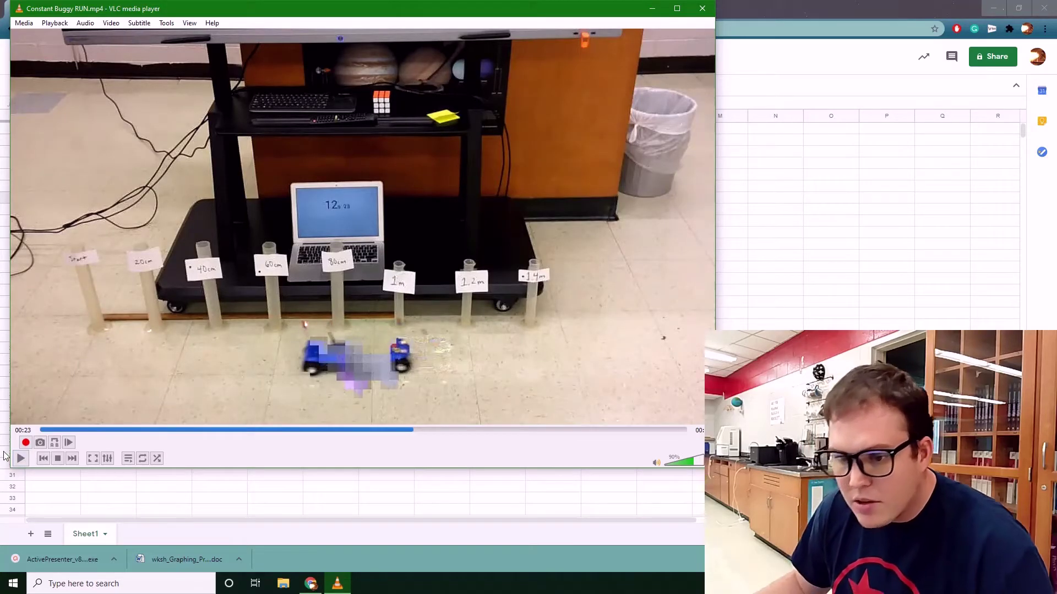
pyautogui.click(22, 459)
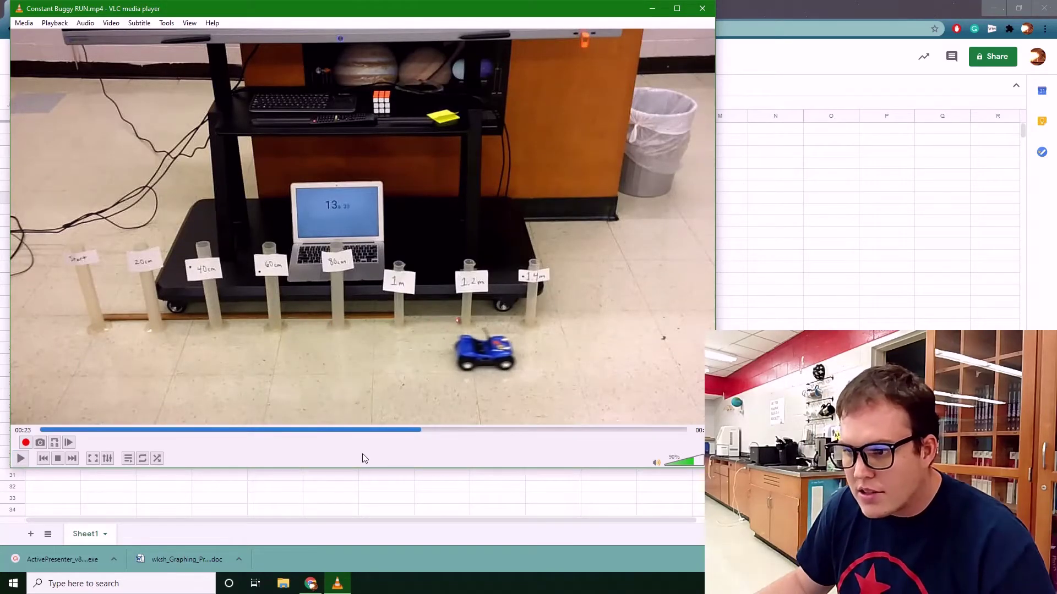
pyautogui.click(394, 432)
pyautogui.click(21, 459)
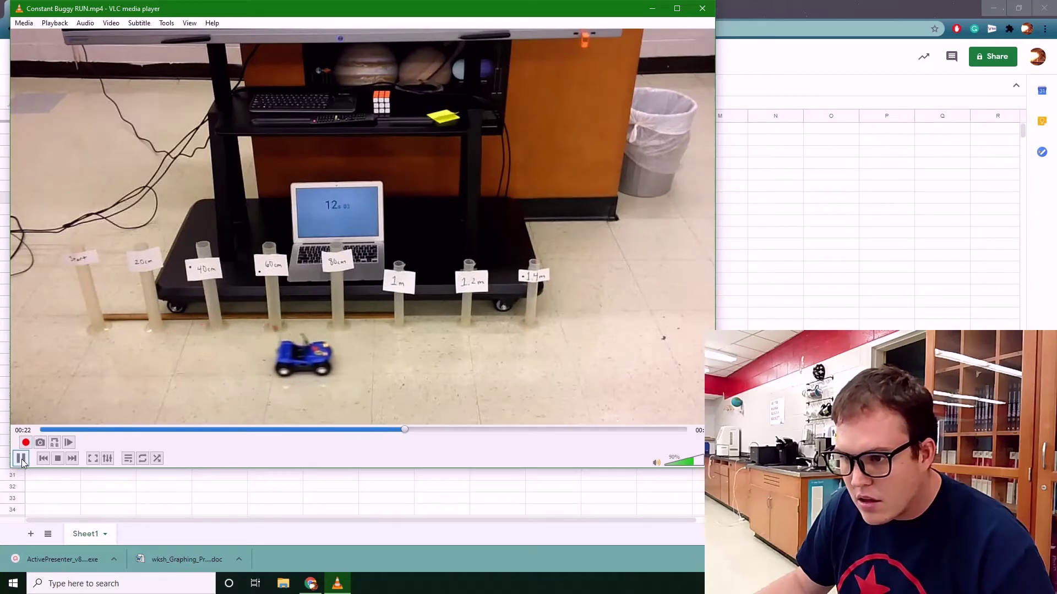
pyautogui.click(22, 459)
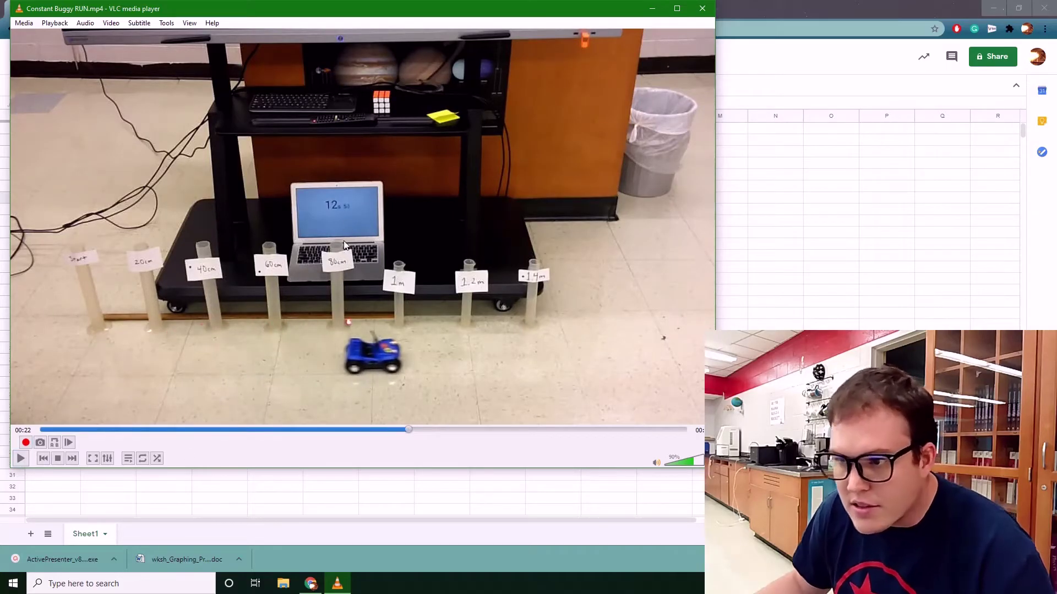
pyautogui.click(801, 17)
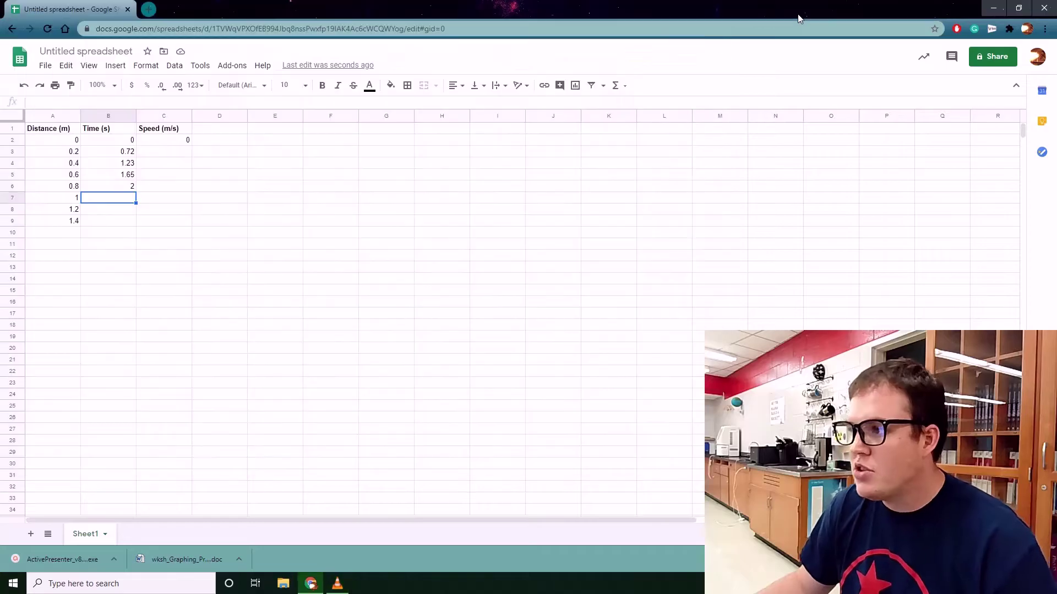
pyautogui.write('2.5')
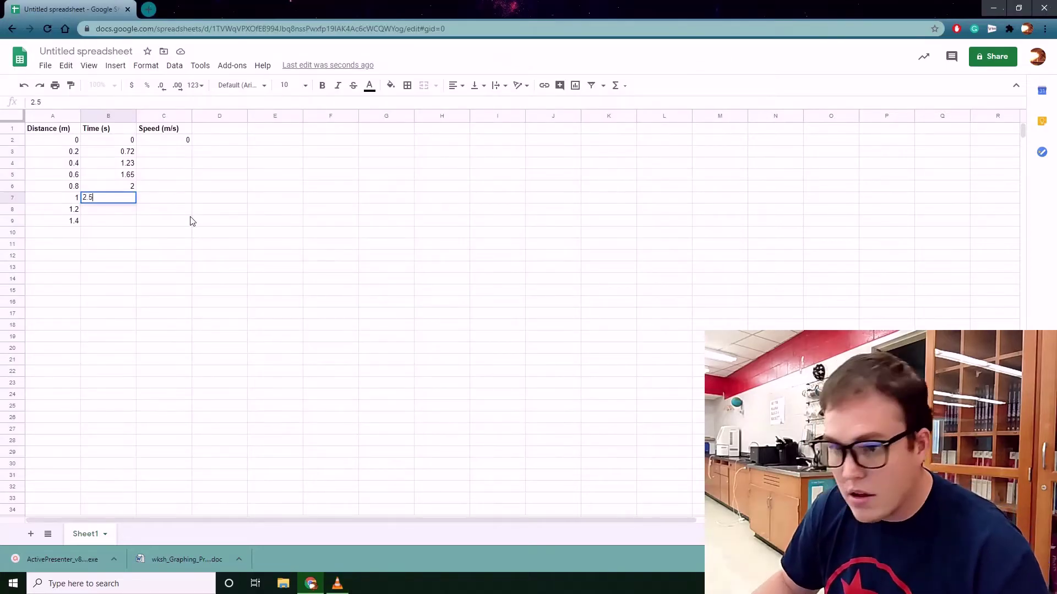
pyautogui.press('Return')
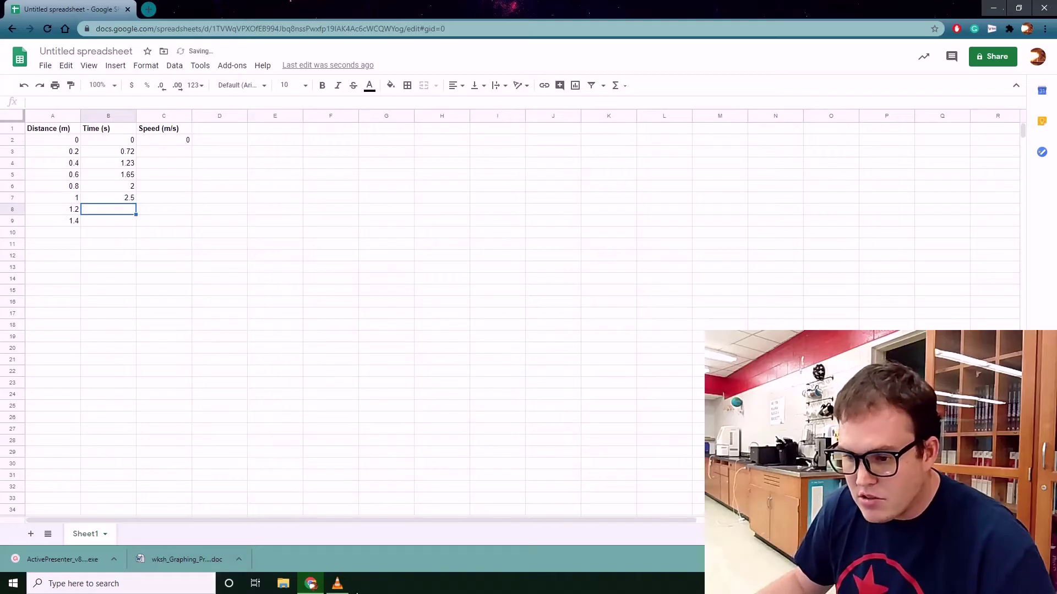
# - Switch to VLC and pause the buggy video near the 1.2 m marker to read the laptop timer
pyautogui.click(337, 584)
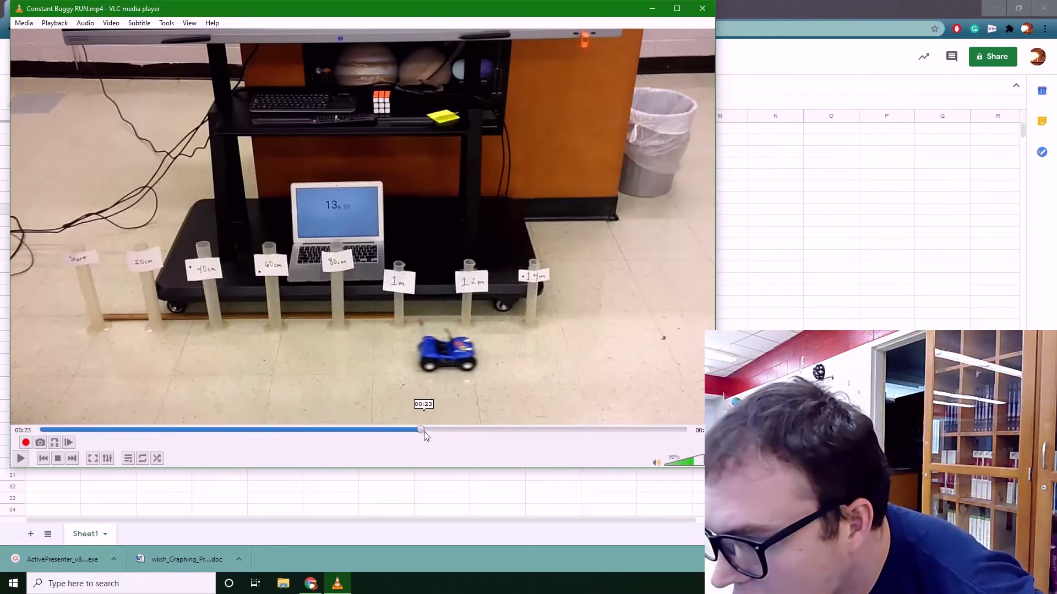
pyautogui.click(421, 430)
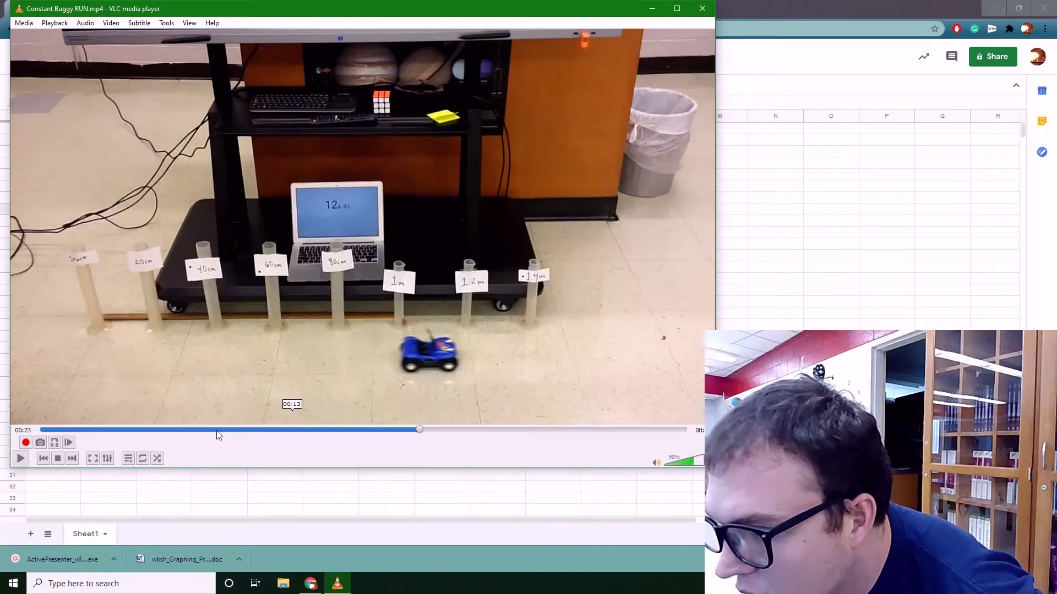
pyautogui.click(23, 461)
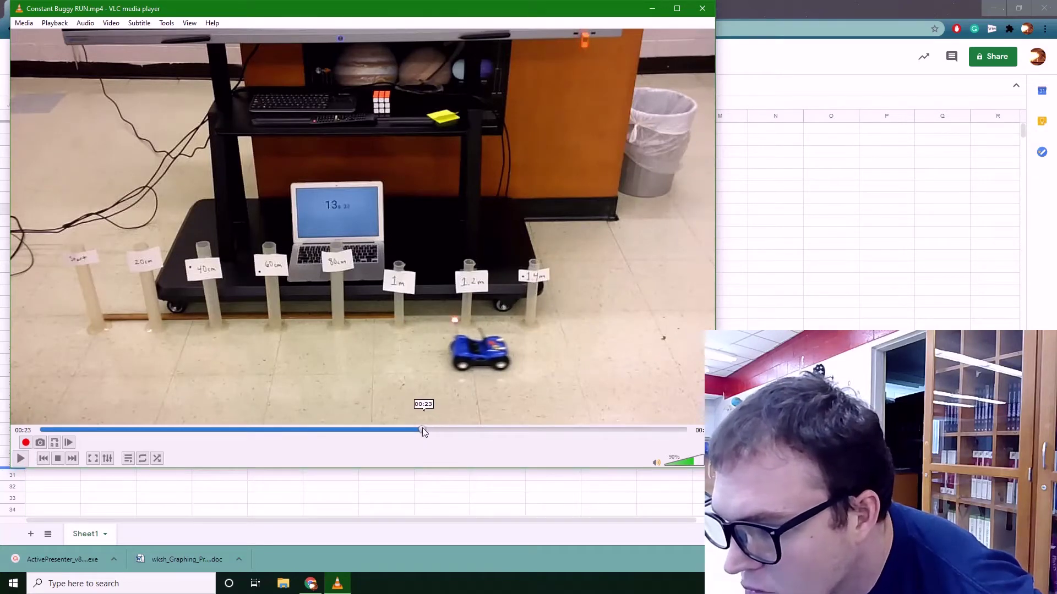
pyautogui.click(412, 430)
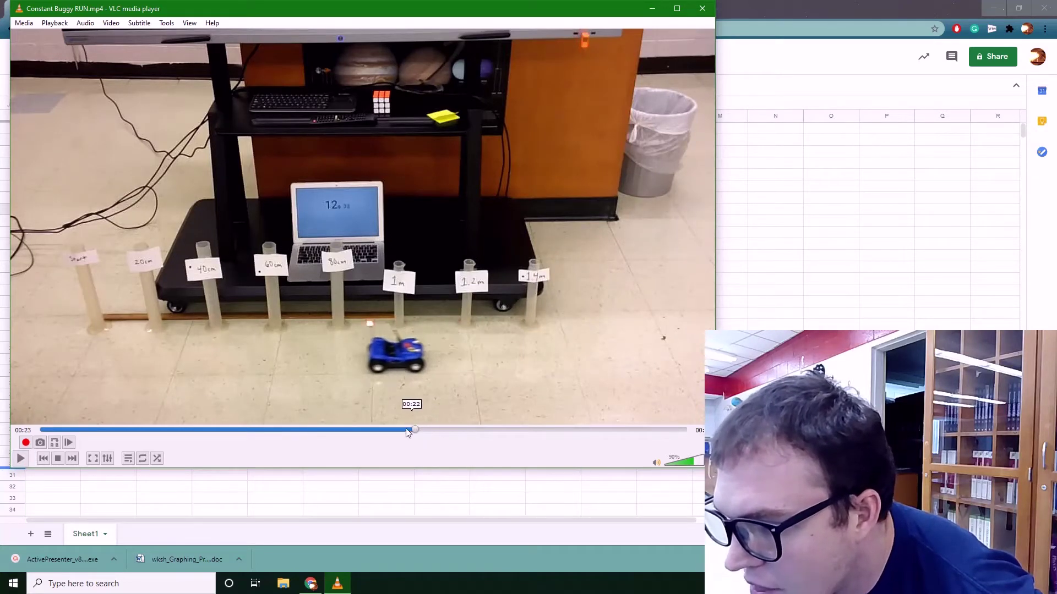
pyautogui.click(23, 458)
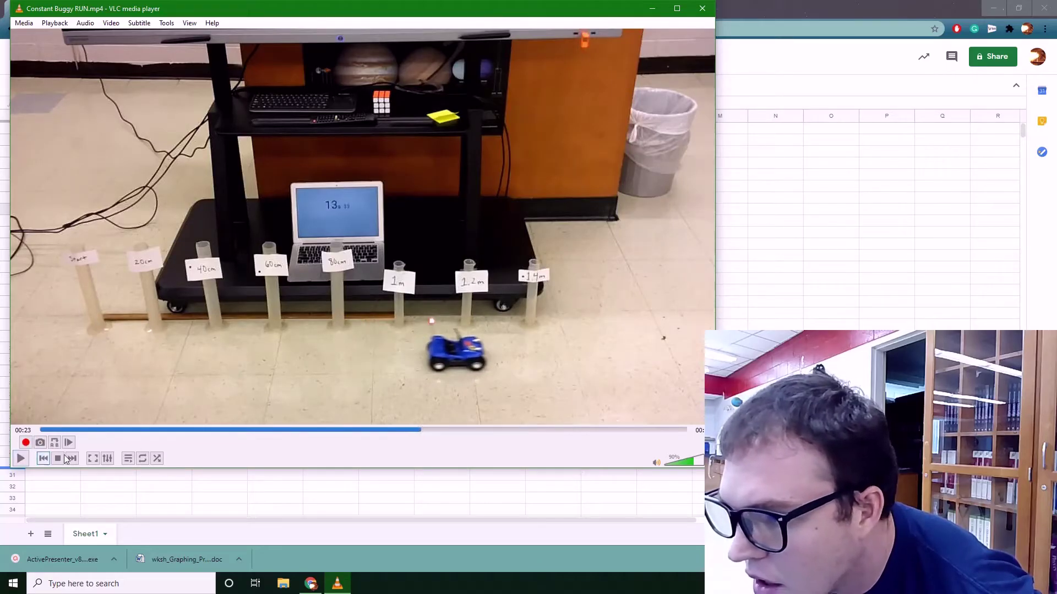
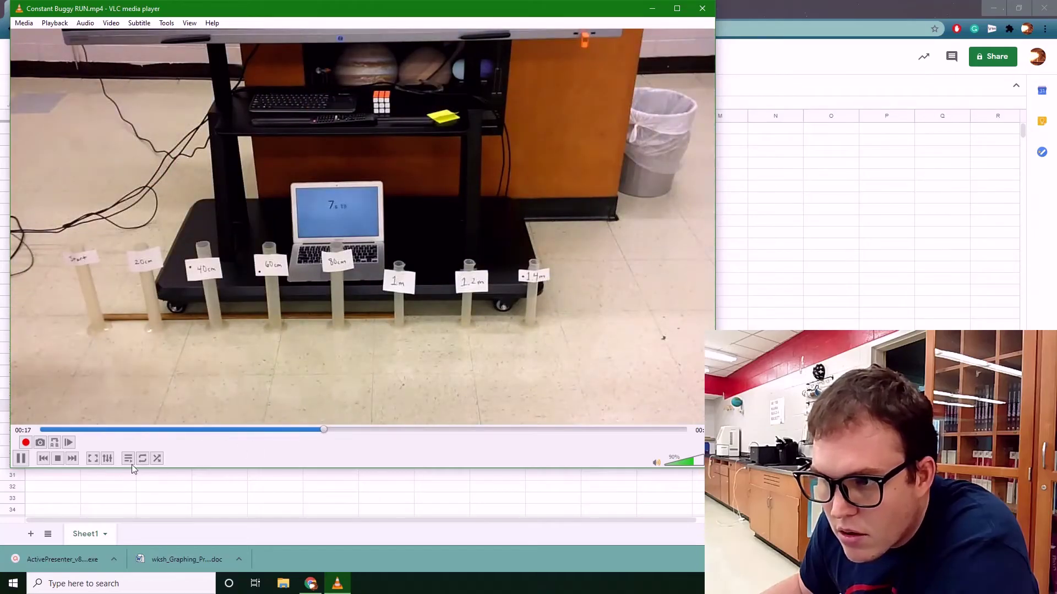
# - Replay the start of the buggy run around the 20-second point to check the timer reading at the start line
pyautogui.click(21, 459)
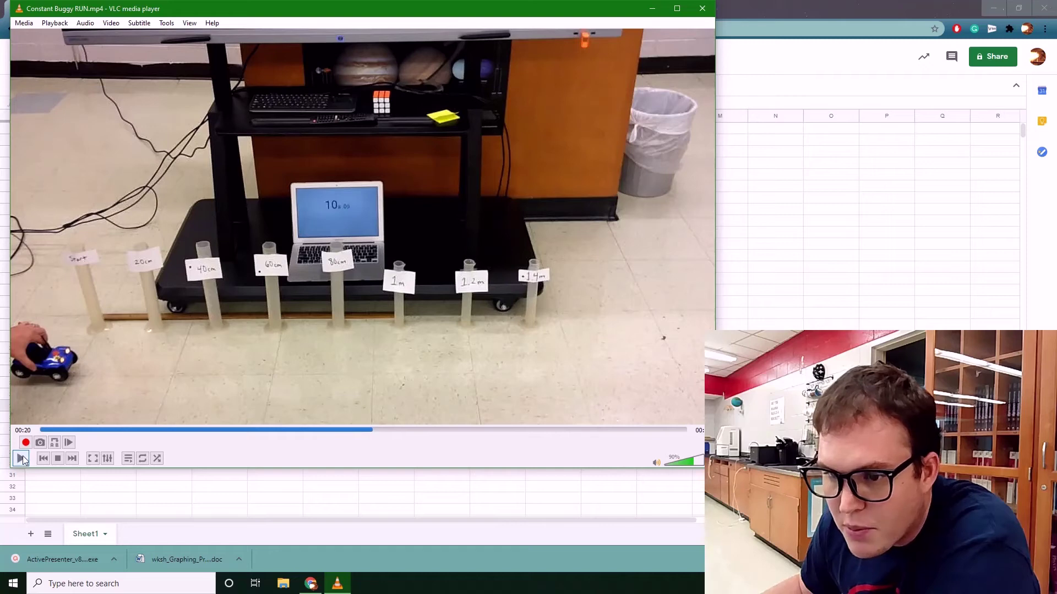
pyautogui.click(21, 459)
pyautogui.click(21, 459)
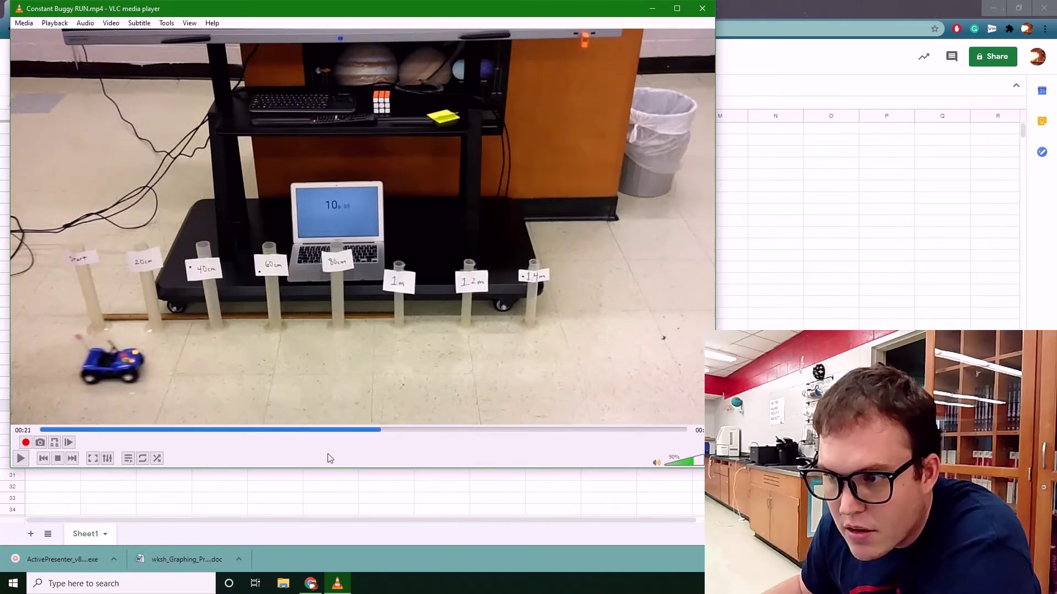
pyautogui.moveTo(381, 429); pyautogui.dragTo(373, 429)
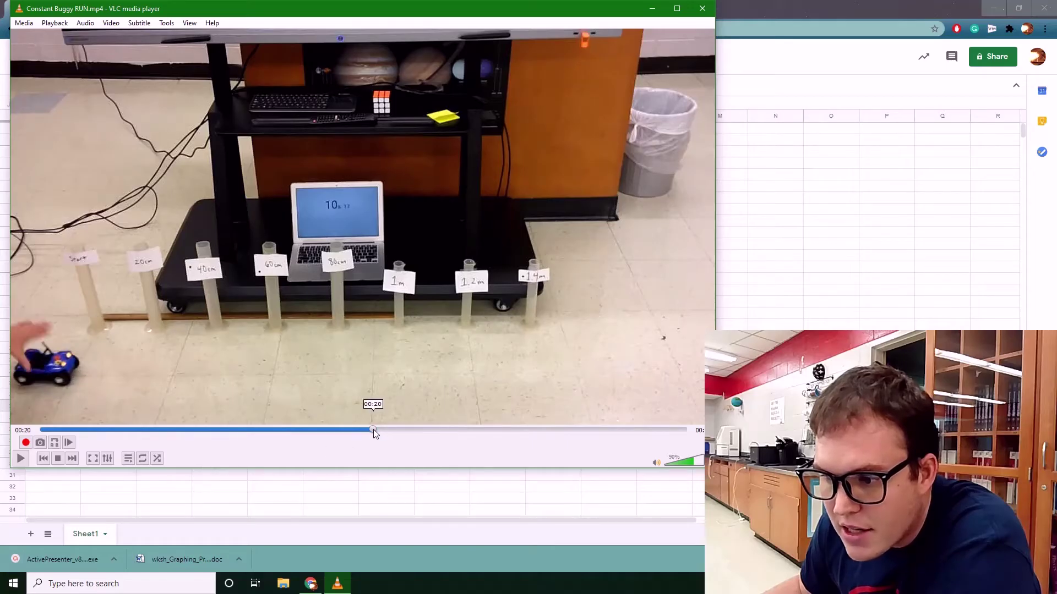
pyautogui.click(20, 458)
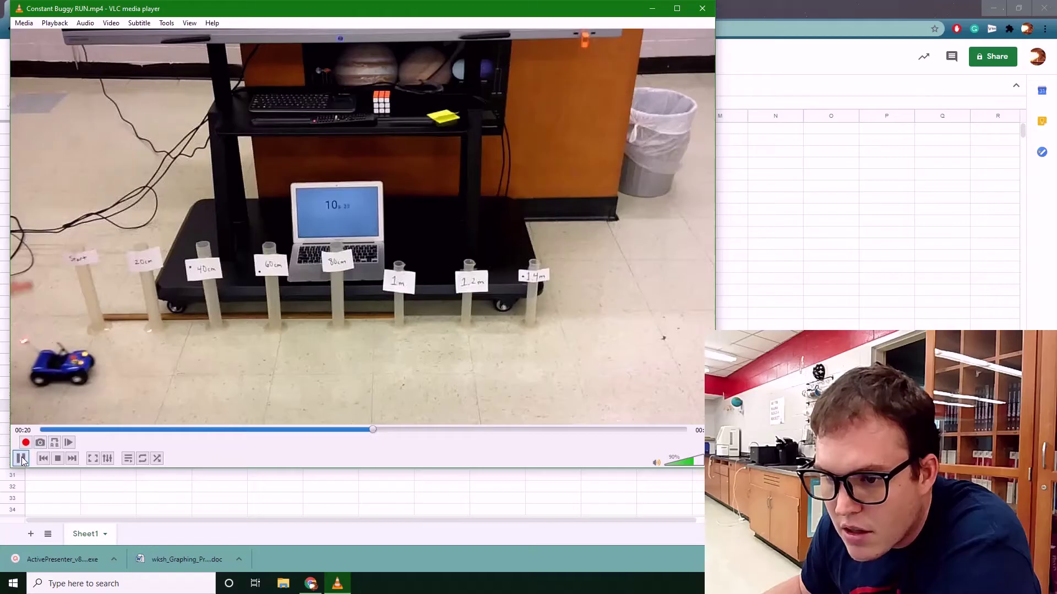
pyautogui.click(21, 459)
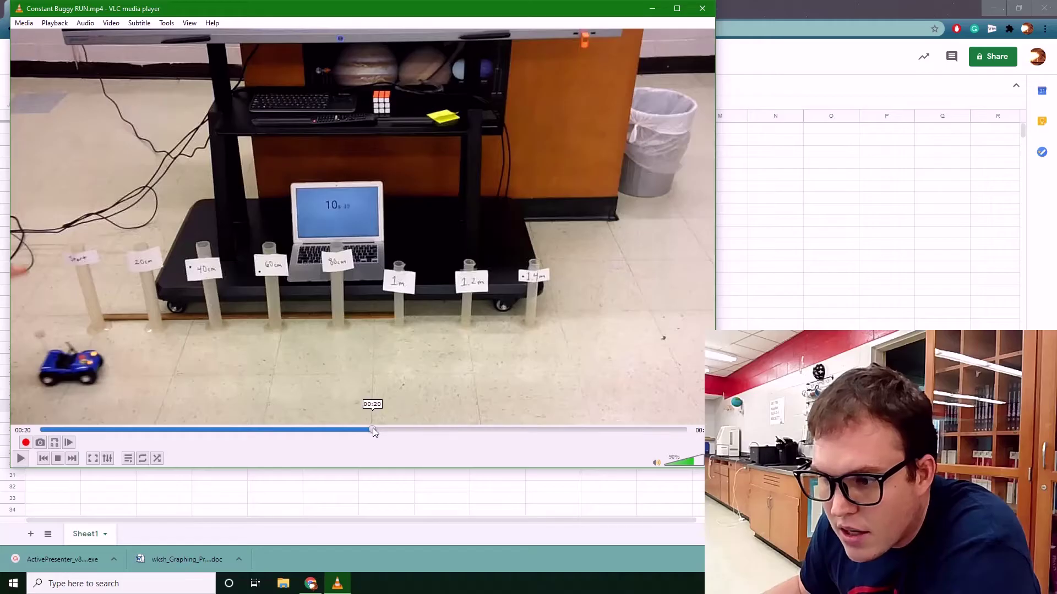
pyautogui.click(372, 429)
pyautogui.click(20, 458)
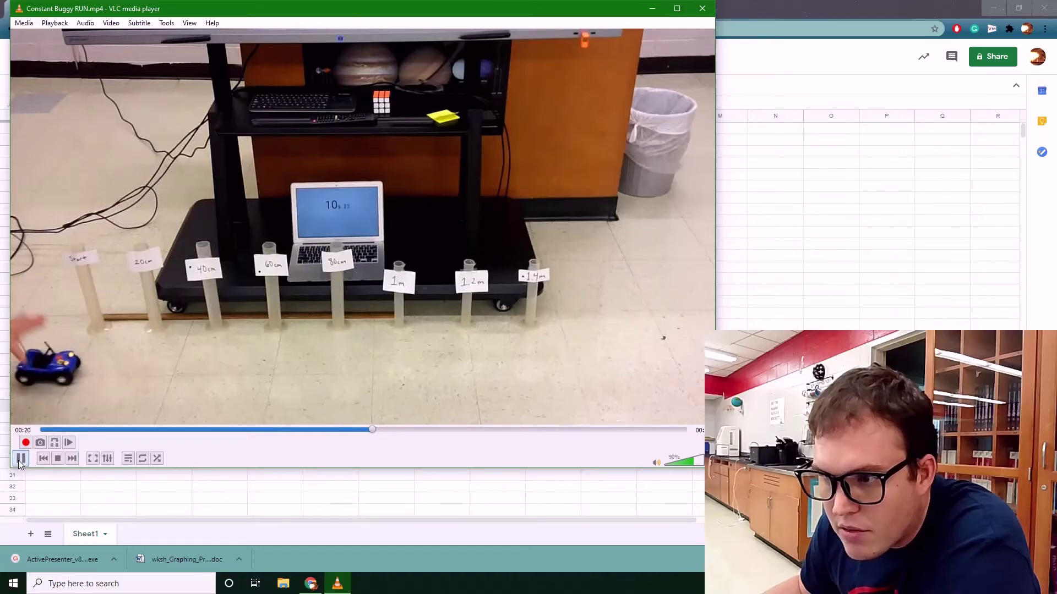
pyautogui.click(21, 458)
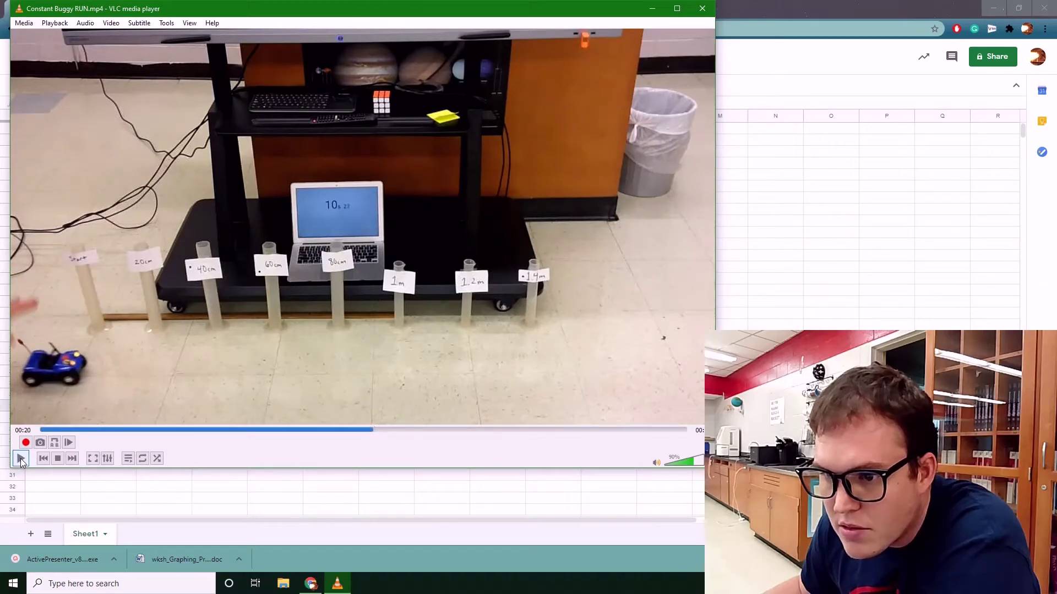
# - Recheck the timer at the 20 cm marker in the video and set the time for 0.2 m in B3 to 0.65
pyautogui.click(20, 458)
pyautogui.click(20, 458)
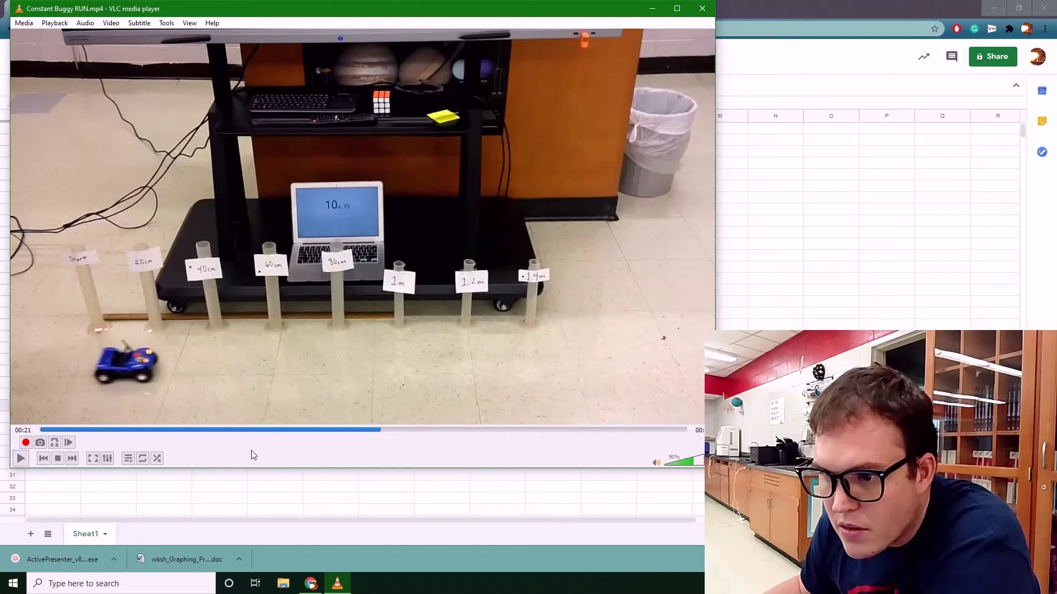
pyautogui.click(21, 459)
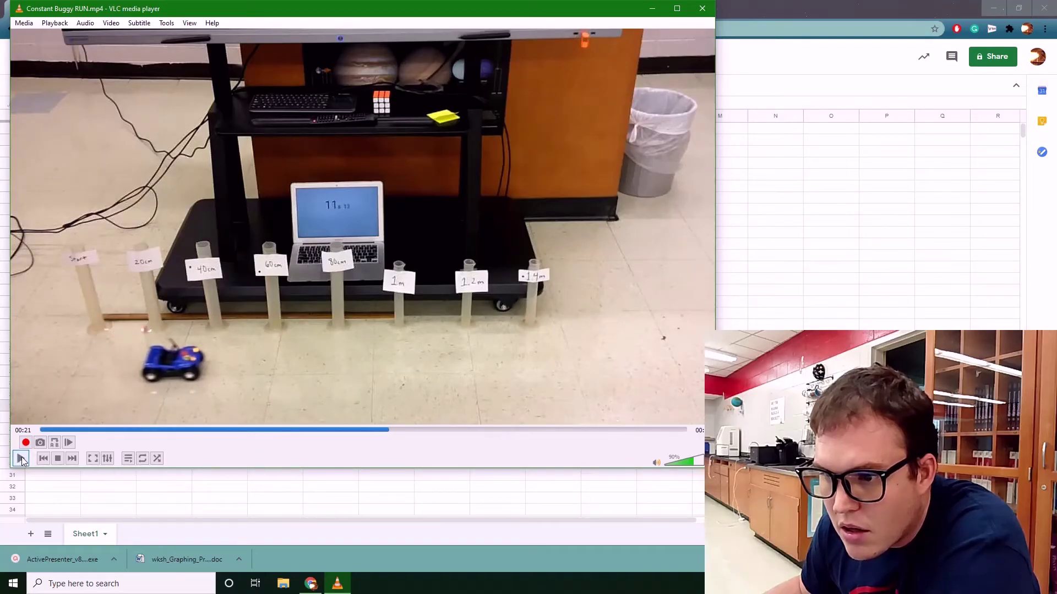
pyautogui.moveTo(388, 429); pyautogui.dragTo(382, 429)
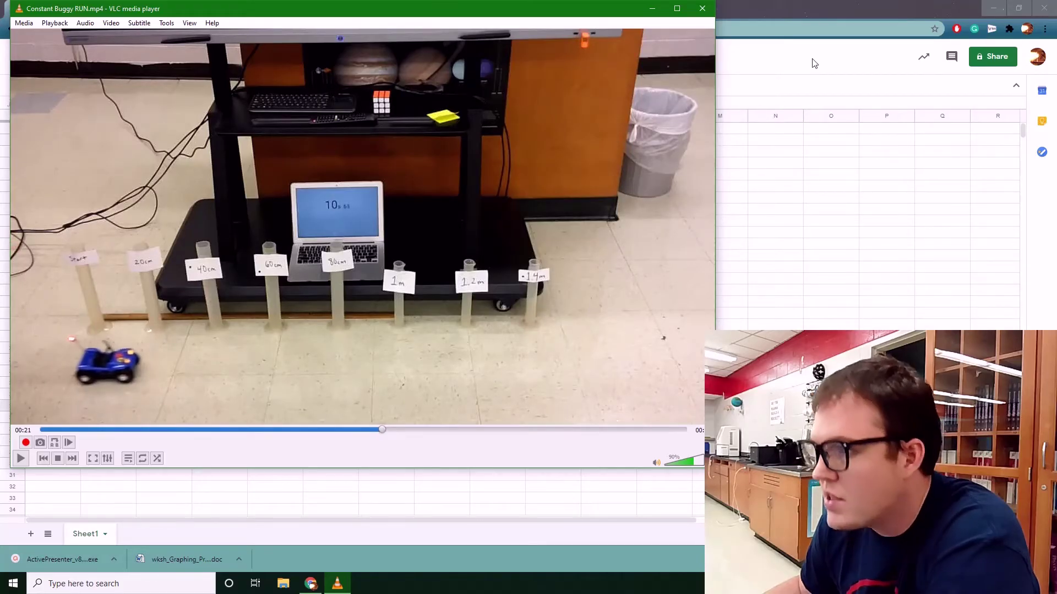
pyautogui.click(787, 9)
pyautogui.click(129, 154)
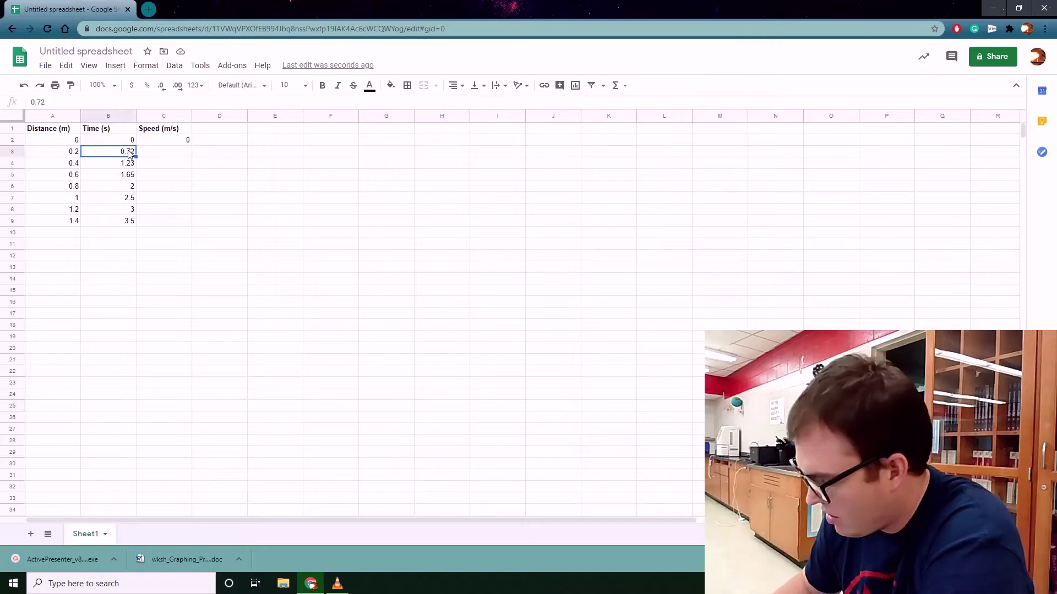
pyautogui.write('0.65')
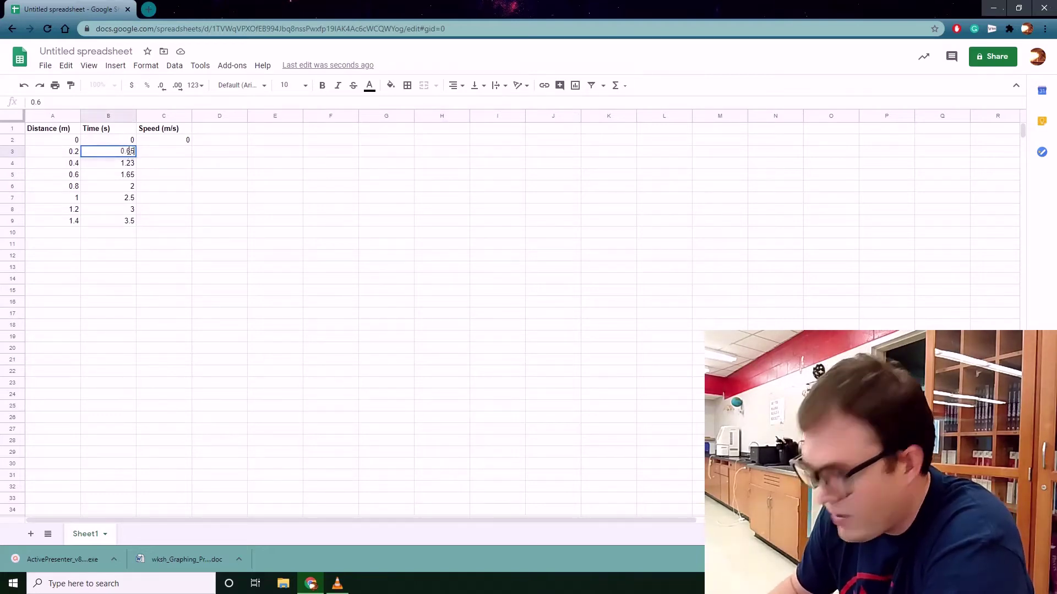
pyautogui.press('Return')
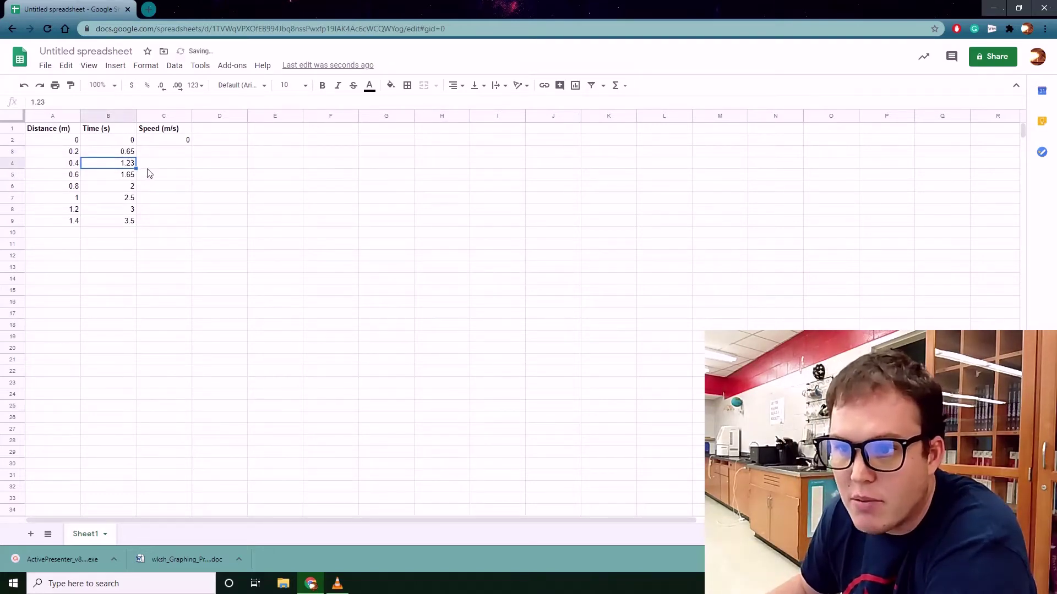
# - Switch to VLC to recheck the timer at the 40 cm marker, and set the time for 0.4 m in B4 to 1.1
pyautogui.click(346, 578)
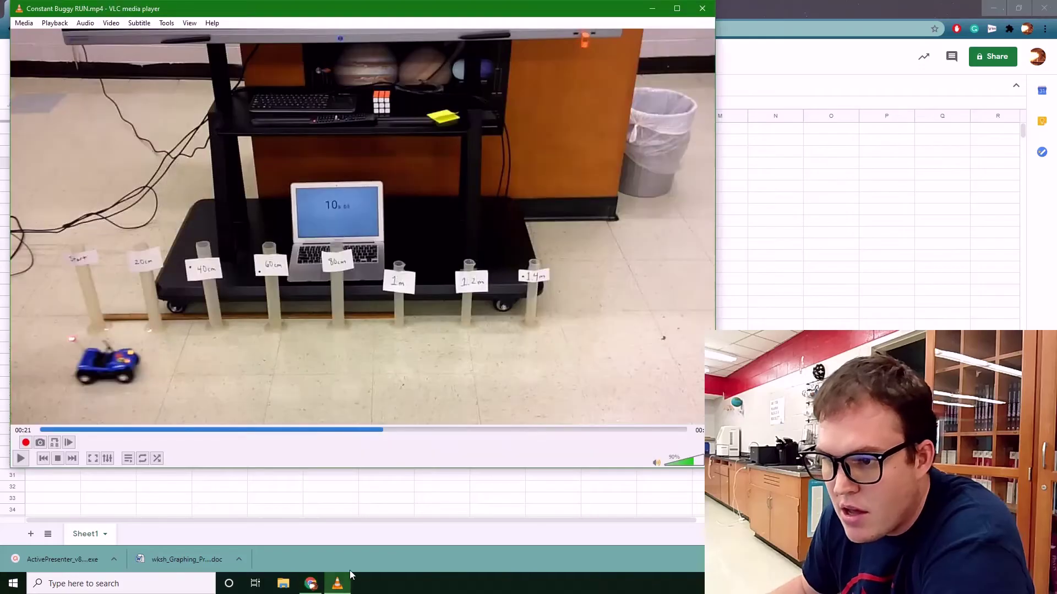
pyautogui.click(22, 459)
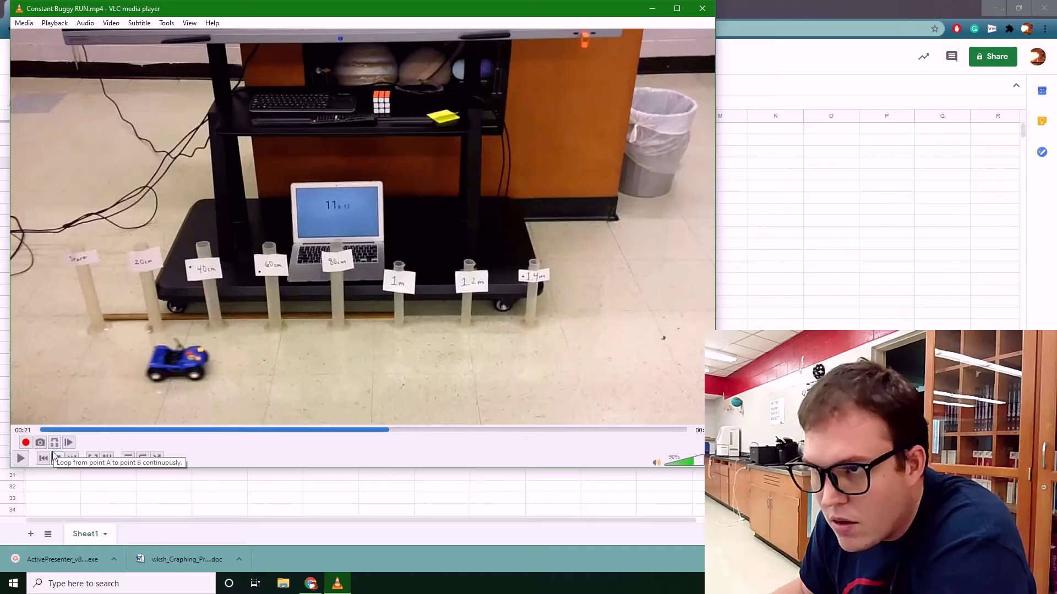
pyautogui.hotkey('alt', 'Tab')
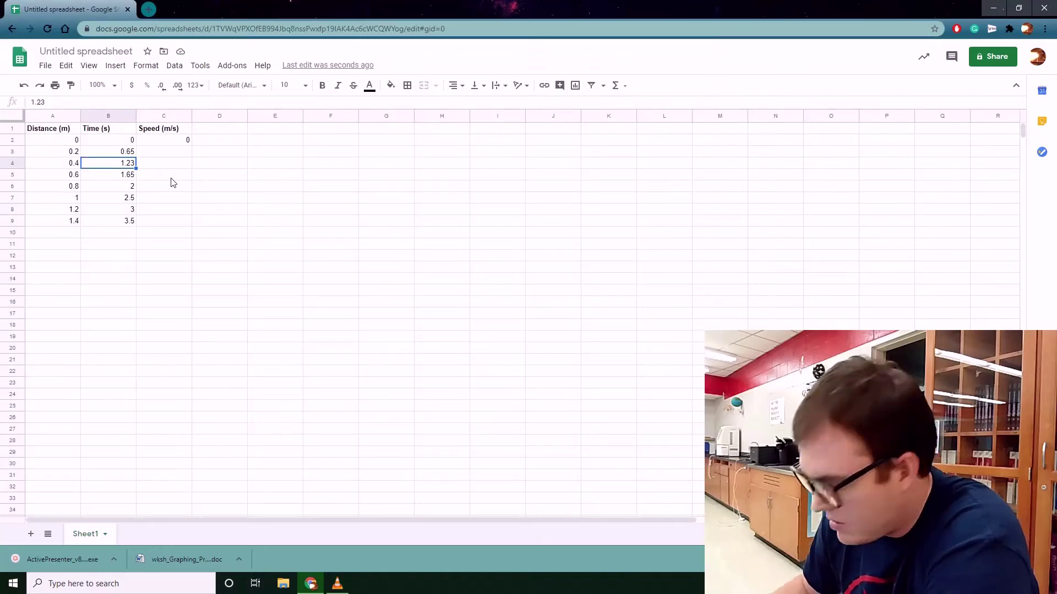
pyautogui.write('1')
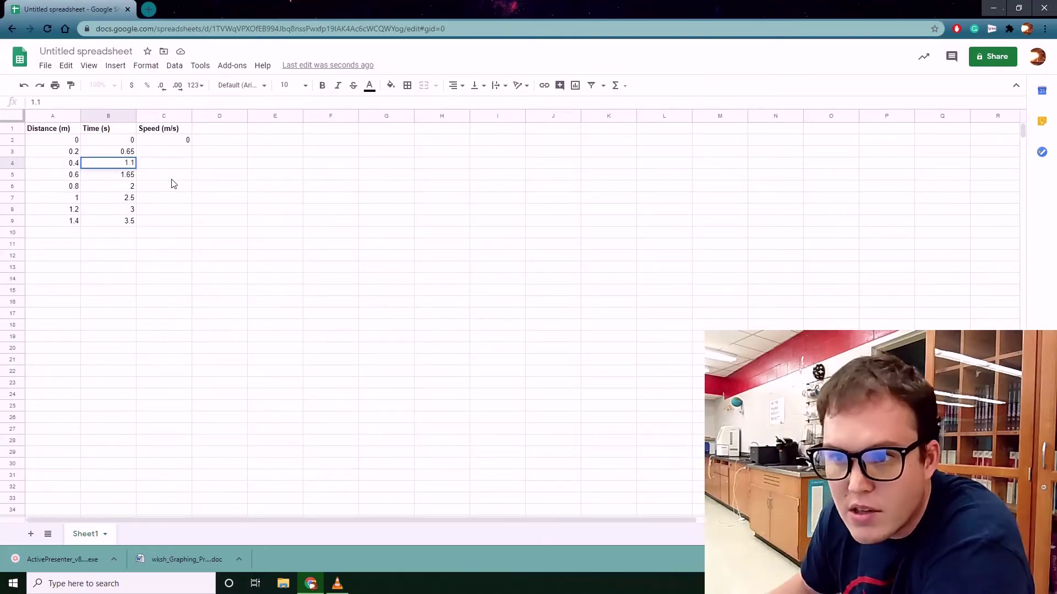
pyautogui.click(174, 184)
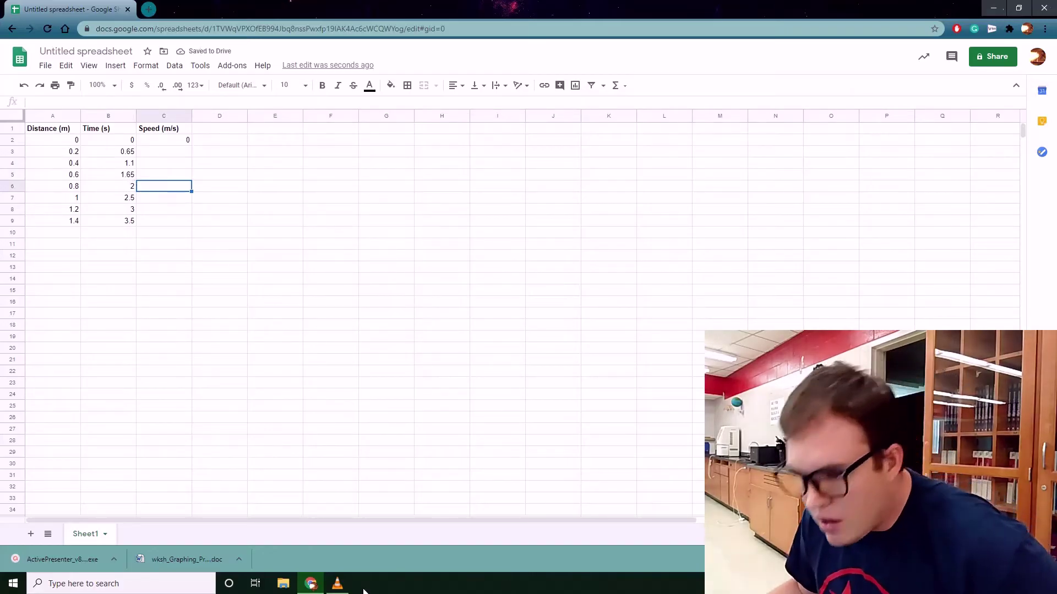
# - Switch to VLC and step through the rest of the buggy run to check the timer at the remaining markers, then minimize the player
pyautogui.click(338, 584)
pyautogui.click(20, 459)
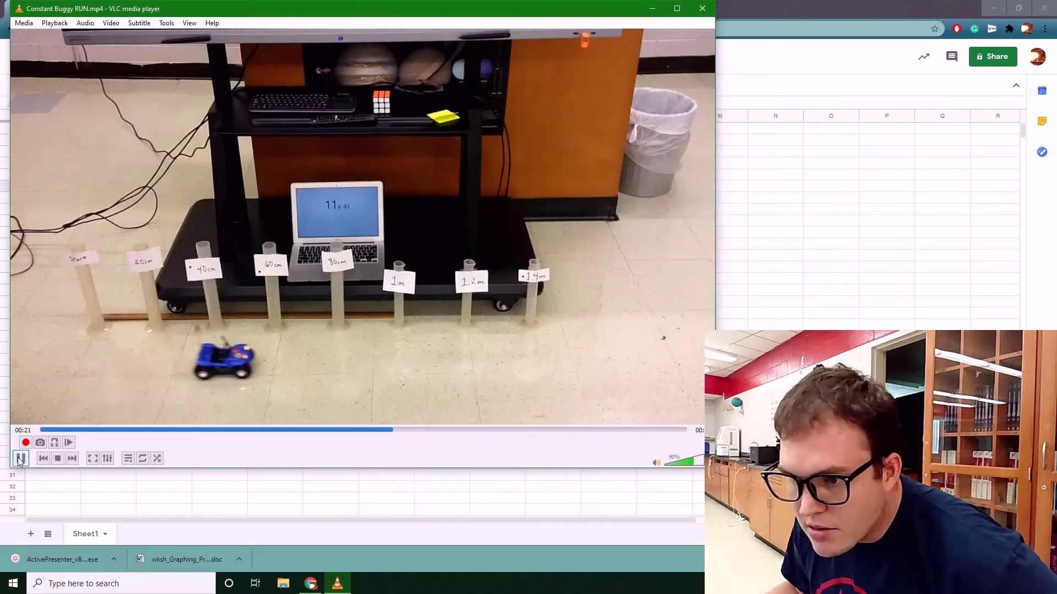
pyautogui.click(20, 459)
pyautogui.click(19, 458)
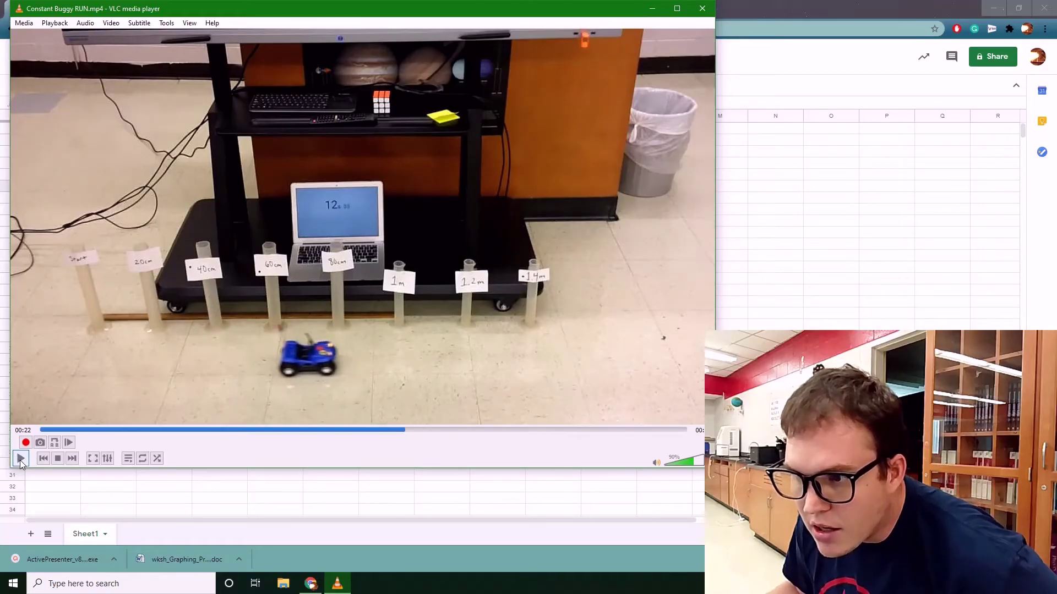
pyautogui.click(21, 458)
pyautogui.click(21, 460)
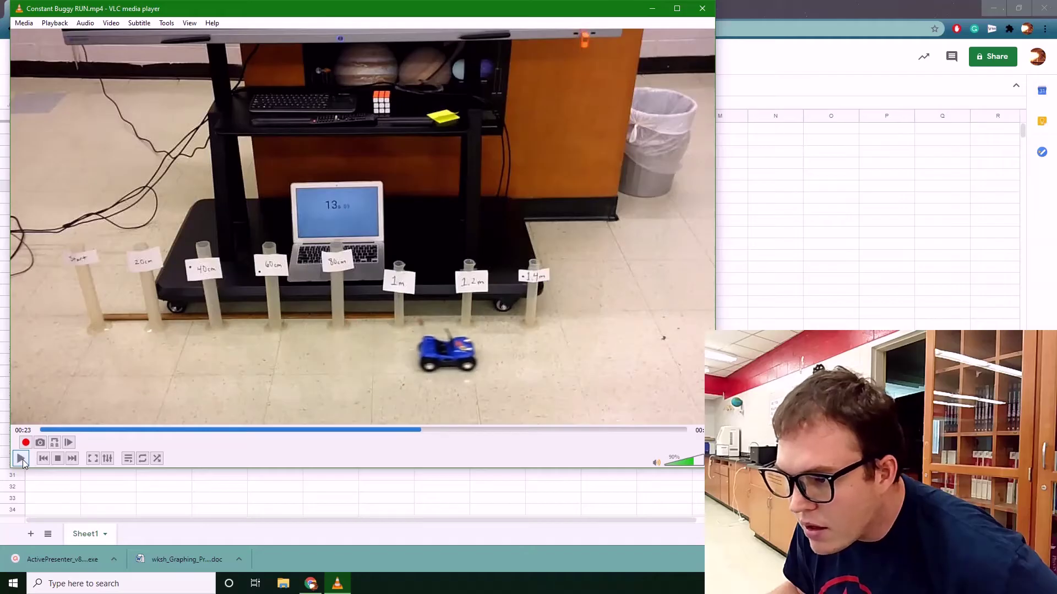
pyautogui.click(22, 460)
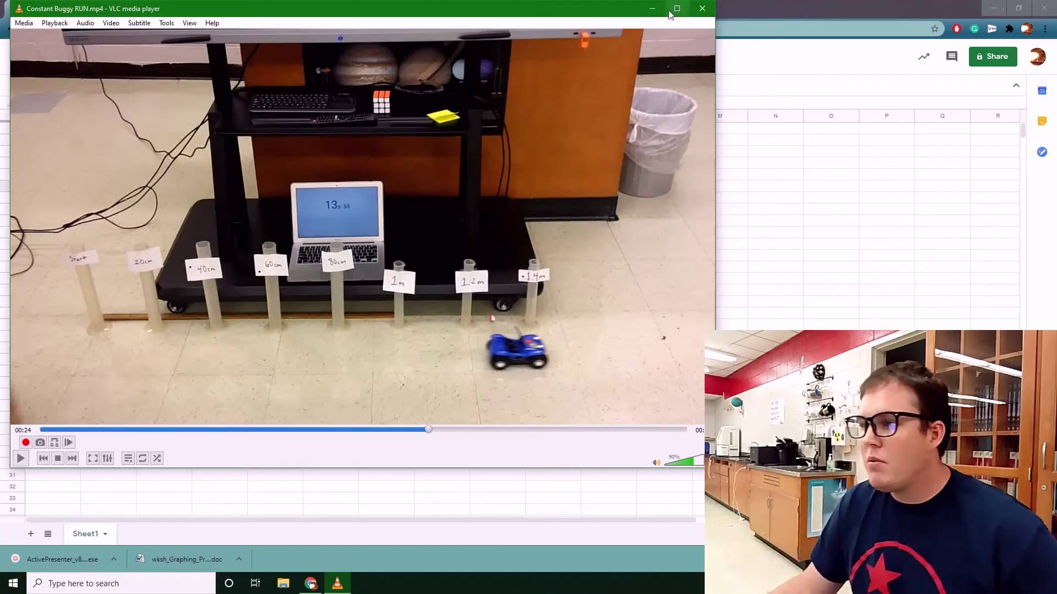
pyautogui.click(651, 8)
pyautogui.click(208, 256)
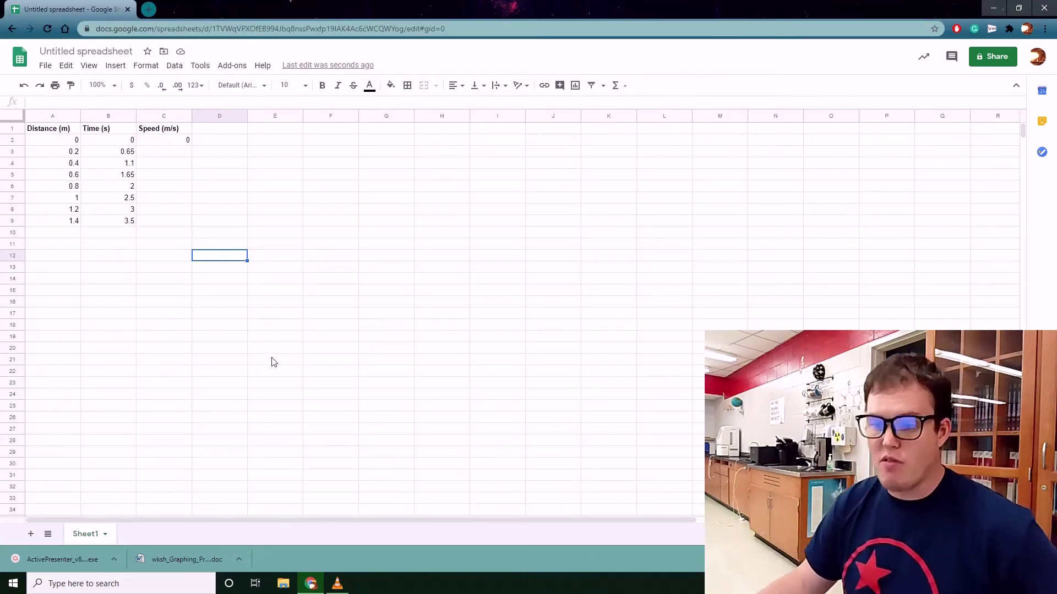
pyautogui.click(163, 372)
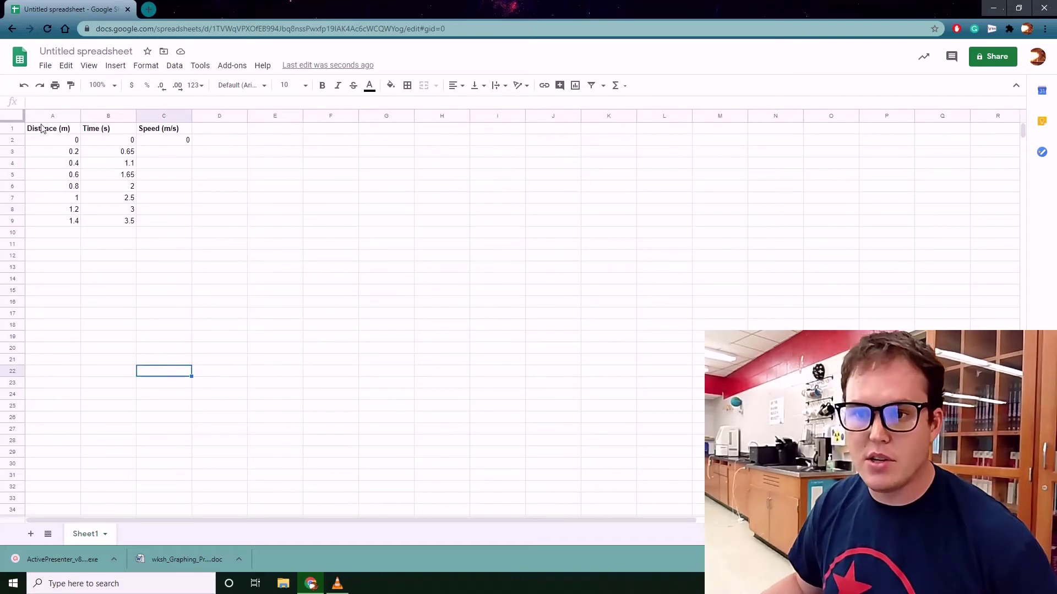
pyautogui.moveTo(43, 129)
pyautogui.mouseDown()
pyautogui.moveTo(110, 156)
pyautogui.moveTo(127, 221)
pyautogui.mouseUp()
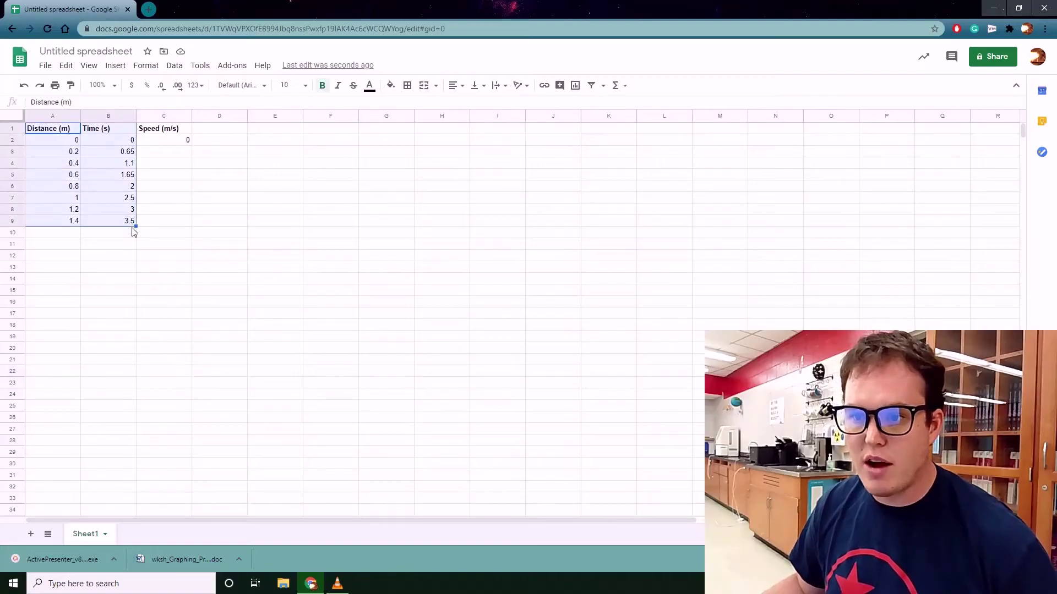
pyautogui.click(153, 257)
# - Calculate the speed for 0.2 m in C3 with the formula =A3/B3
pyautogui.click(172, 161)
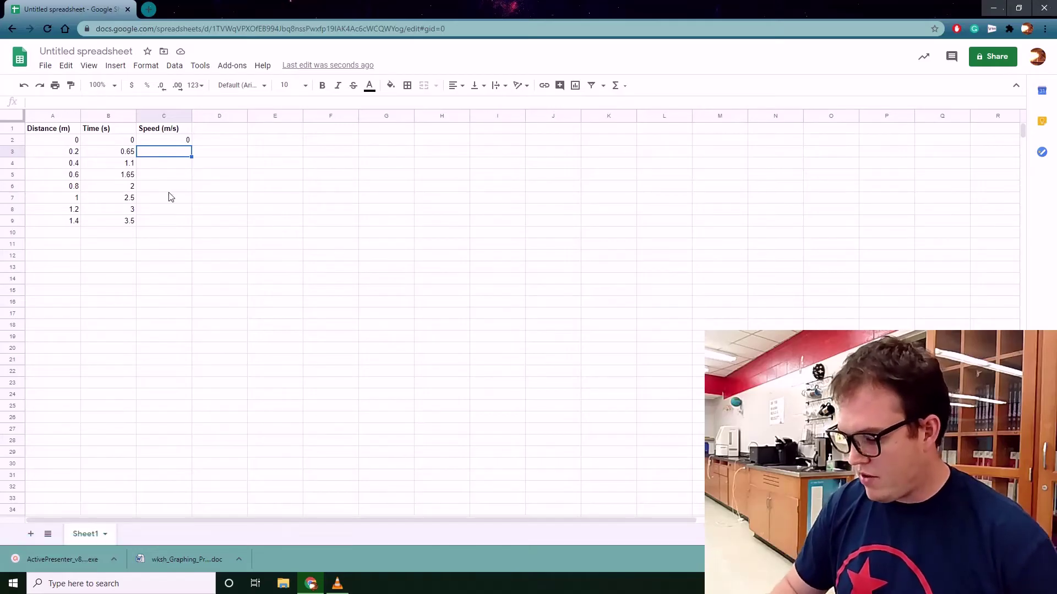
pyautogui.write('=')
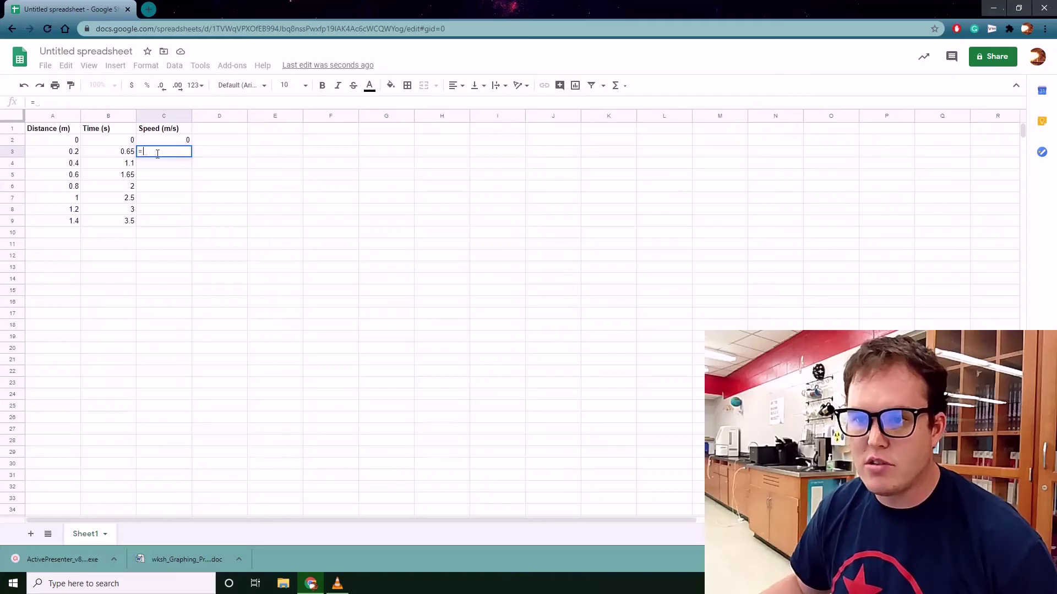
pyautogui.click(70, 154)
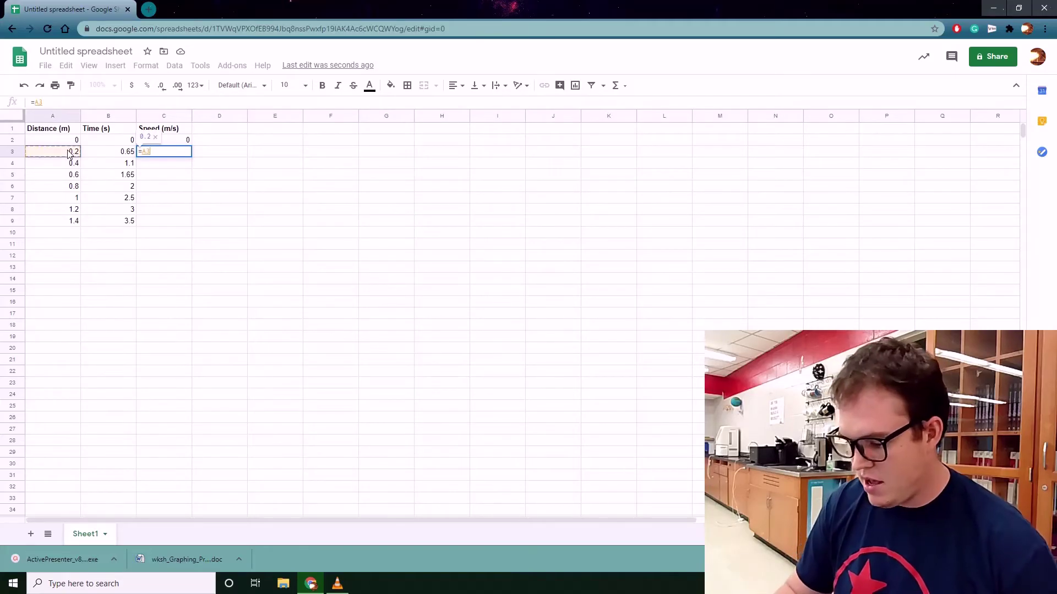
pyautogui.write('/')
pyautogui.click(98, 154)
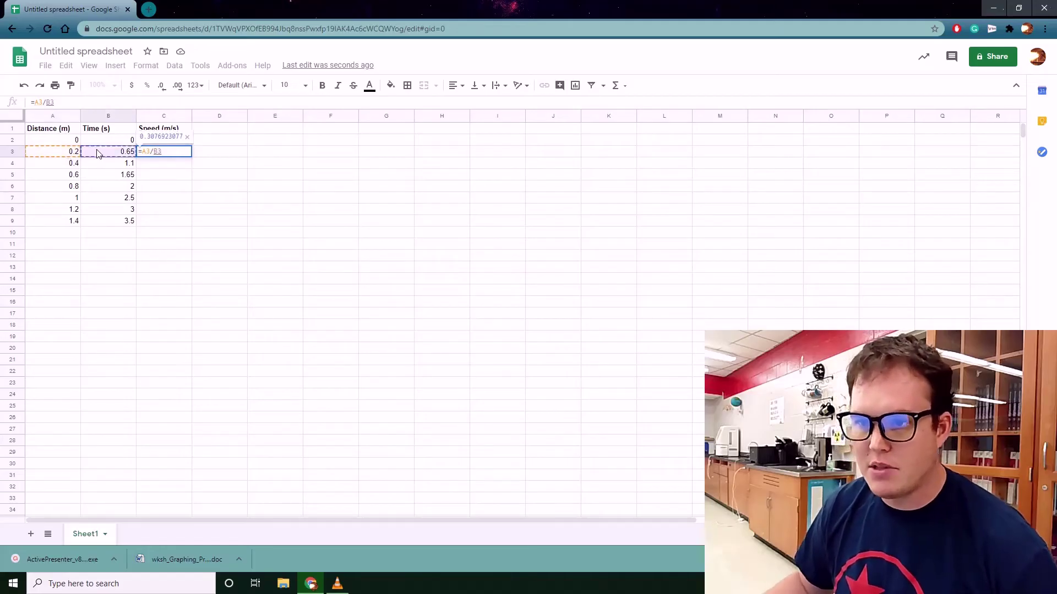
pyautogui.press('Return')
# - Fill the speed formula from C3 down through C9
pyautogui.click(178, 156)
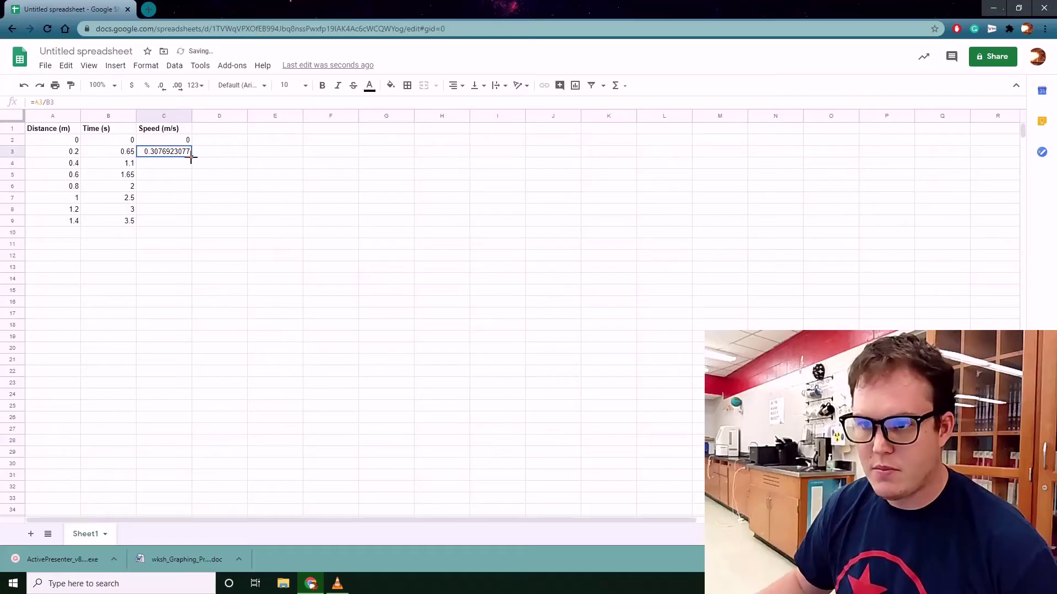
pyautogui.moveTo(191, 157); pyautogui.dragTo(187, 223)
pyautogui.click(193, 255)
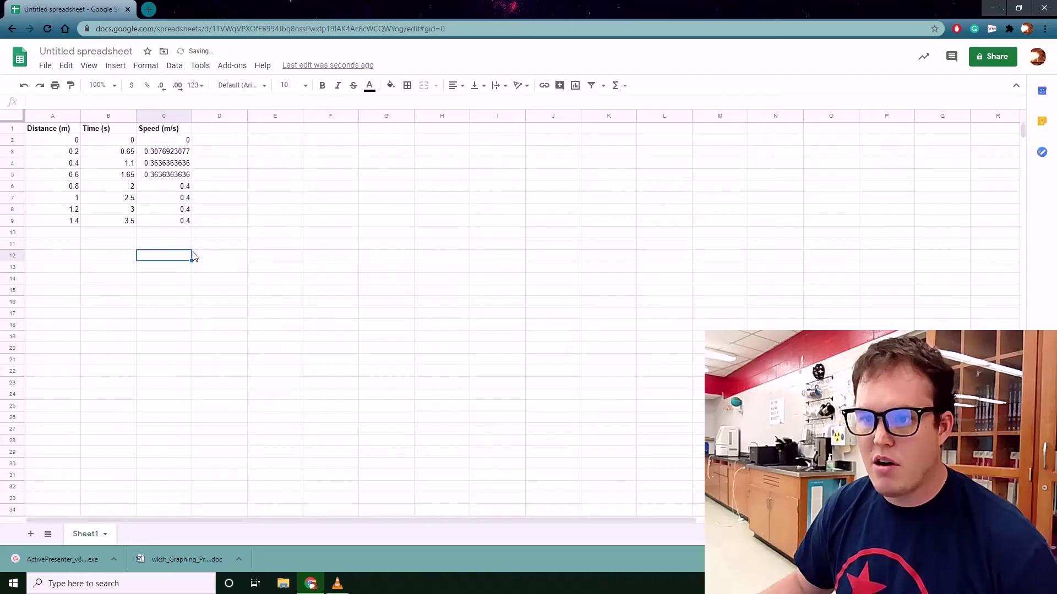
# - Undo the speed column fill and the formula in C3
pyautogui.click(180, 157)
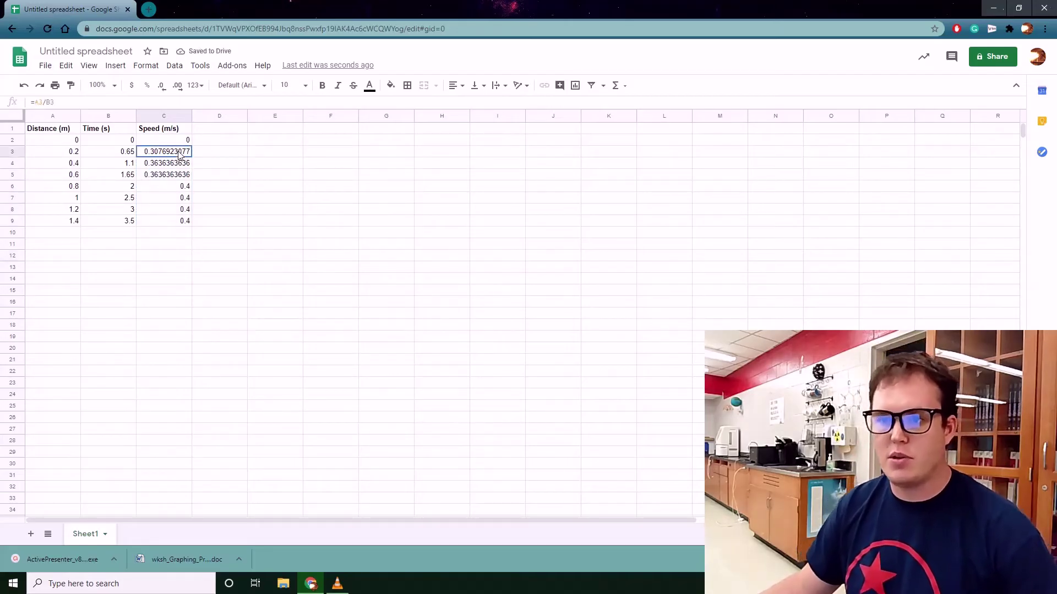
pyautogui.click(23, 86)
pyautogui.click(24, 85)
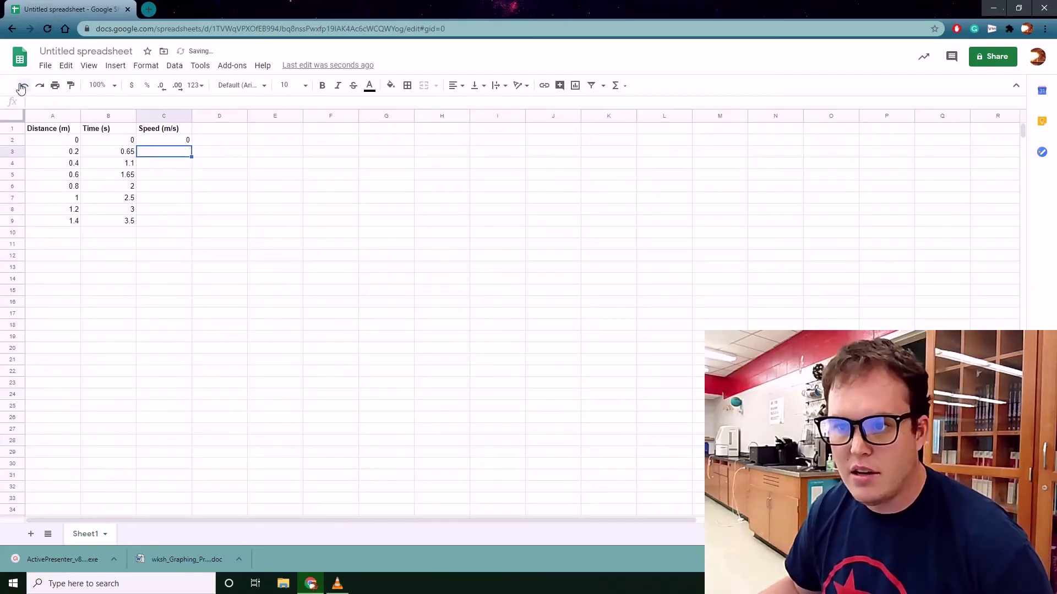
# - Calculate the speed for the 0.2 m row in C3 with the formula =A3/B3
pyautogui.write('=')
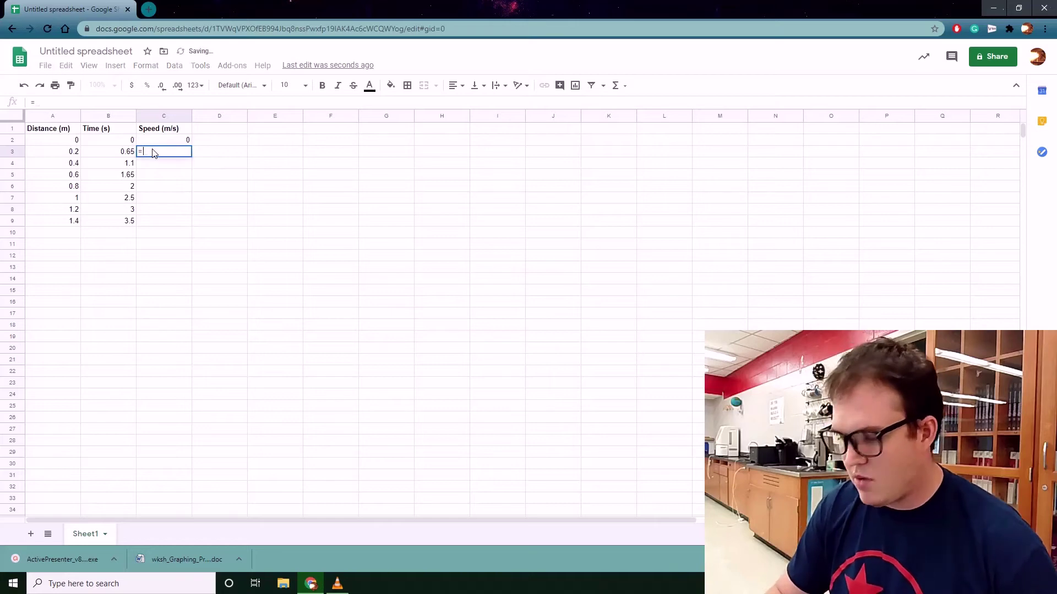
pyautogui.click(72, 154)
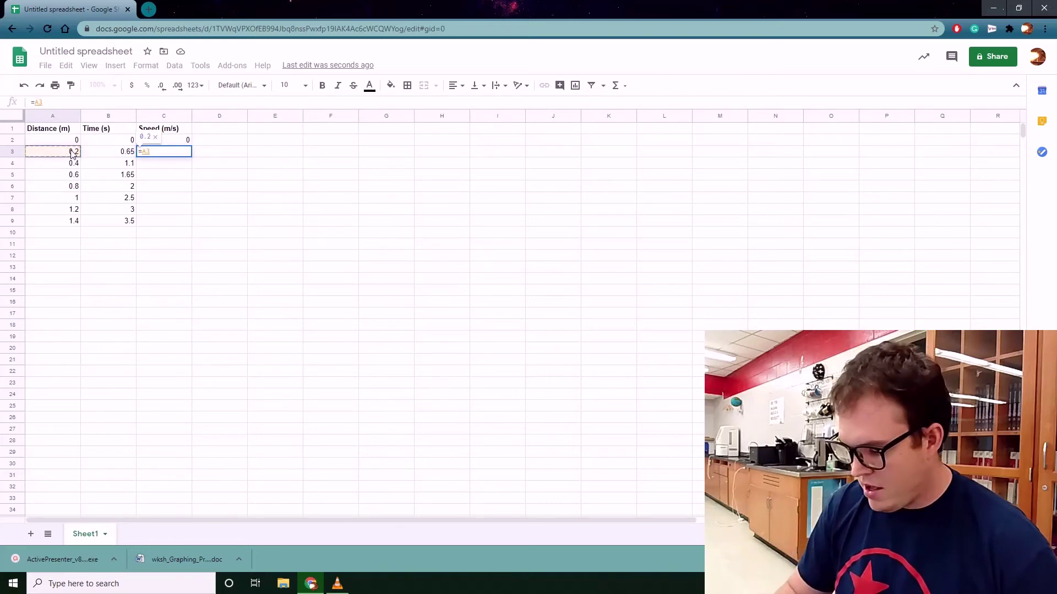
pyautogui.write('/')
pyautogui.click(109, 154)
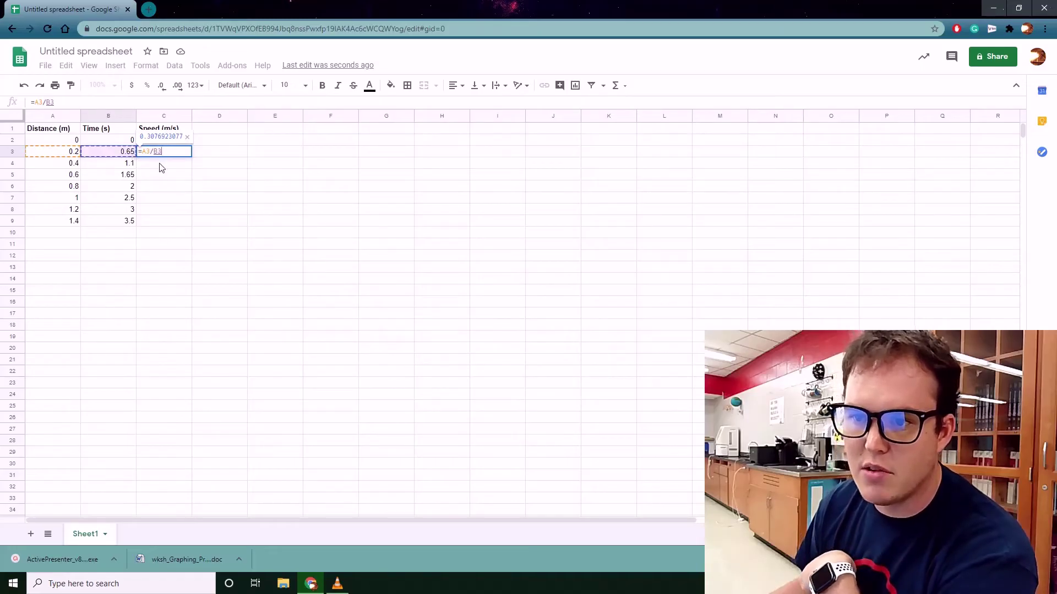
pyautogui.press('Return')
# - Fill the speed formula from C3 down through C9
pyautogui.click(187, 152)
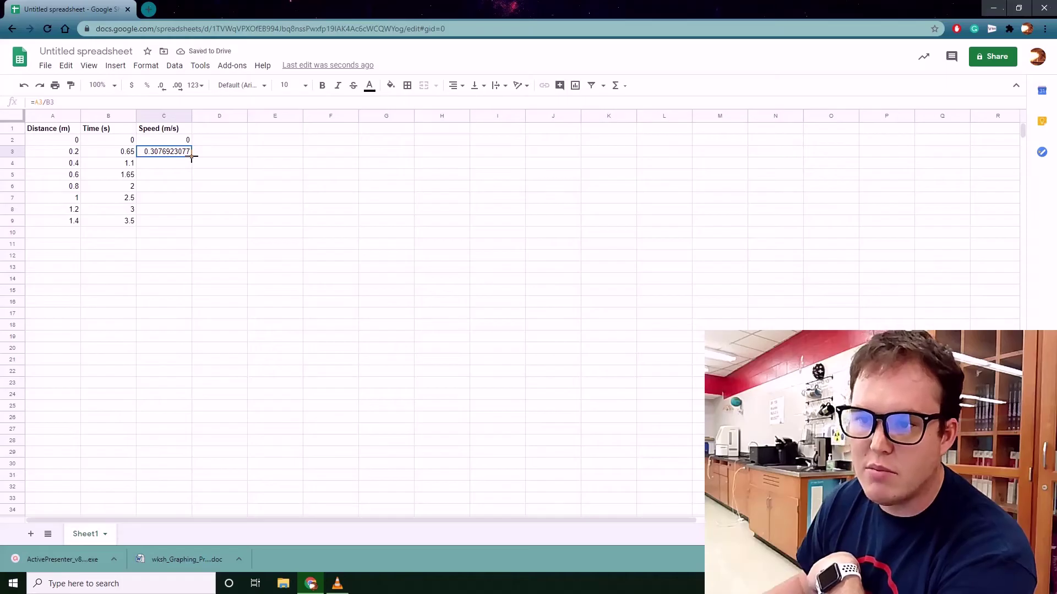
pyautogui.moveTo(192, 157); pyautogui.dragTo(187, 223)
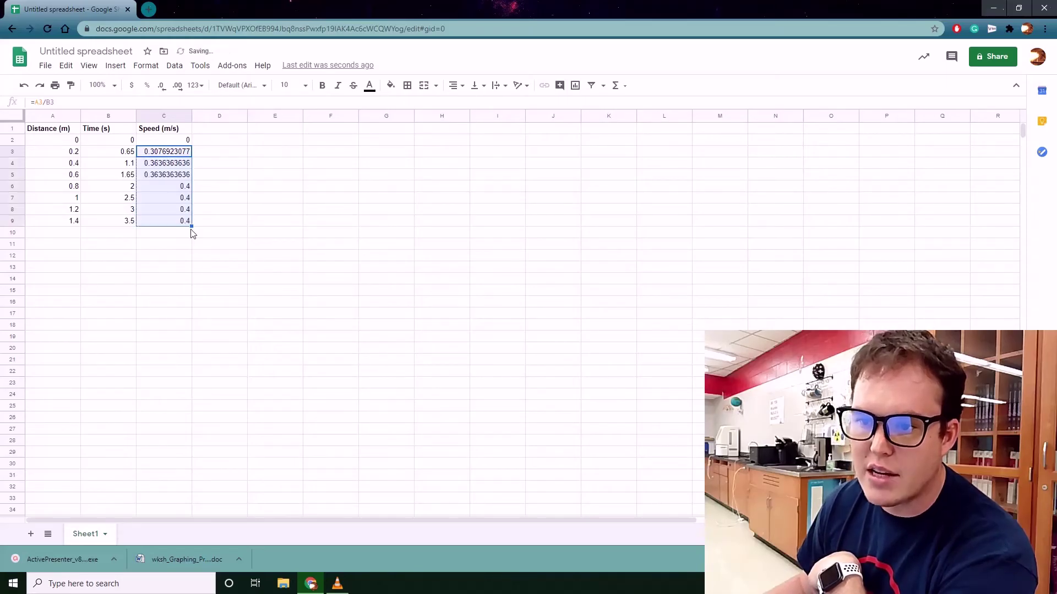
pyautogui.click(173, 257)
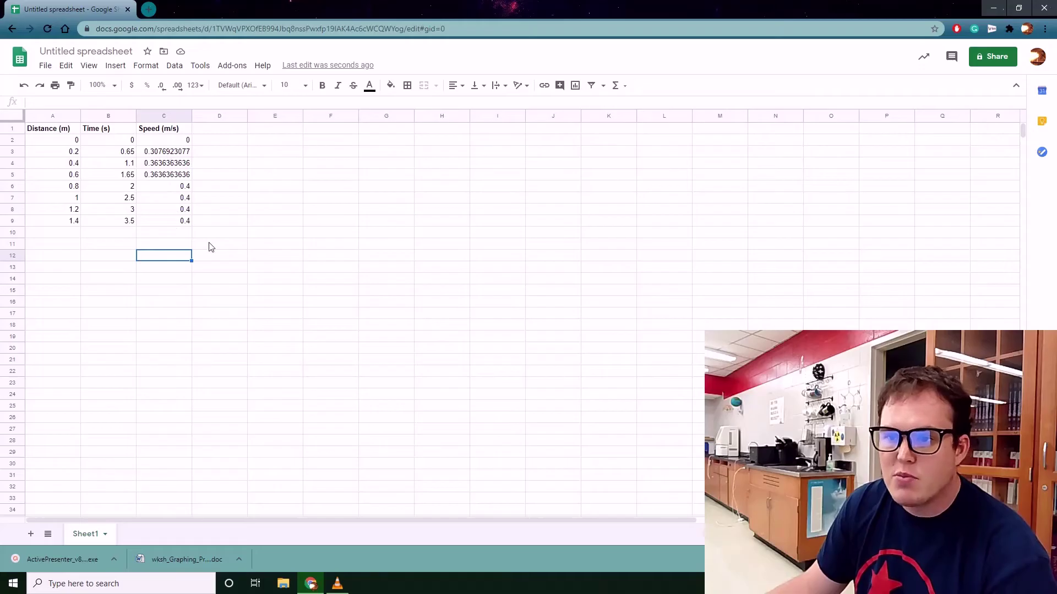
pyautogui.click(173, 233)
pyautogui.click(184, 257)
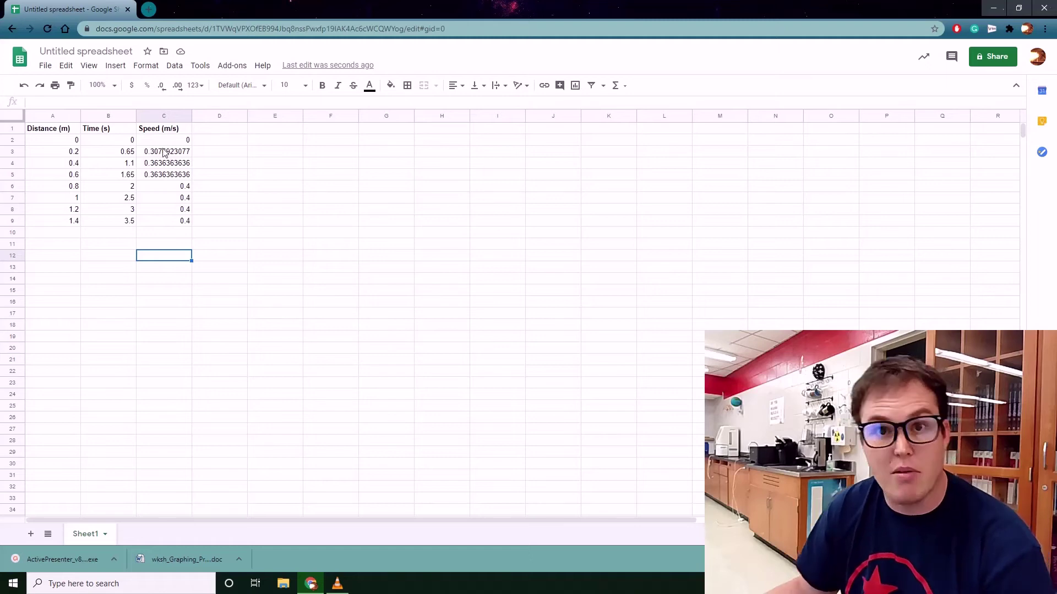
pyautogui.click(167, 287)
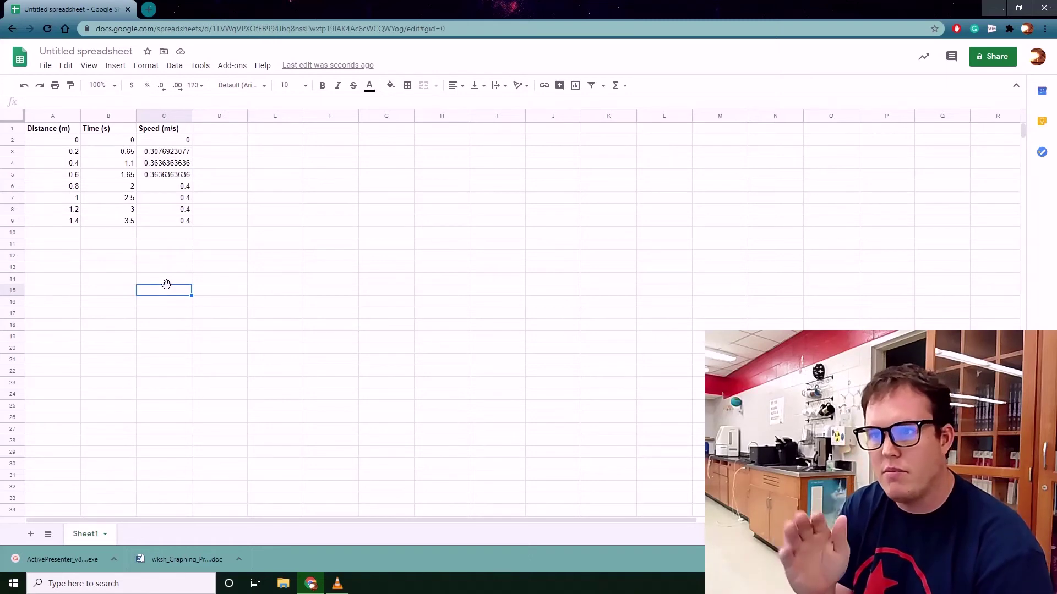
pyautogui.click(264, 275)
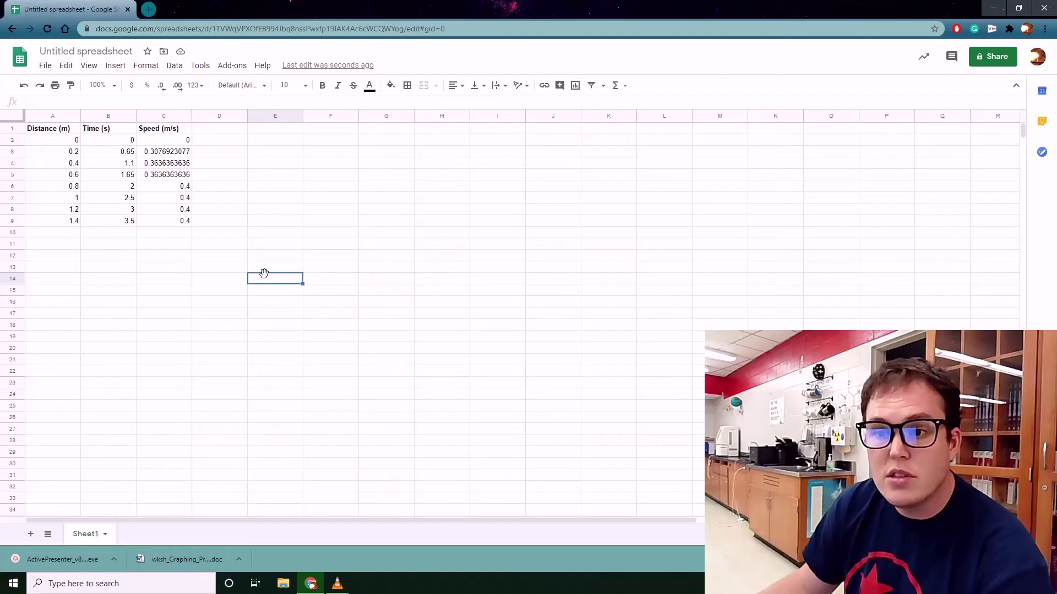
pyautogui.moveTo(52, 132); pyautogui.dragTo(120, 222)
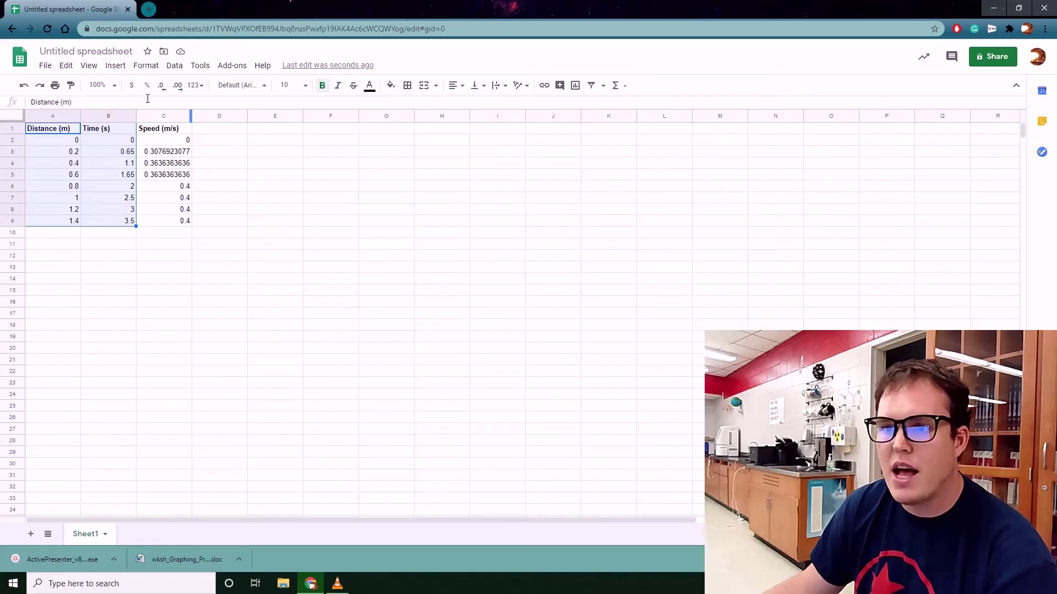
pyautogui.click(169, 282)
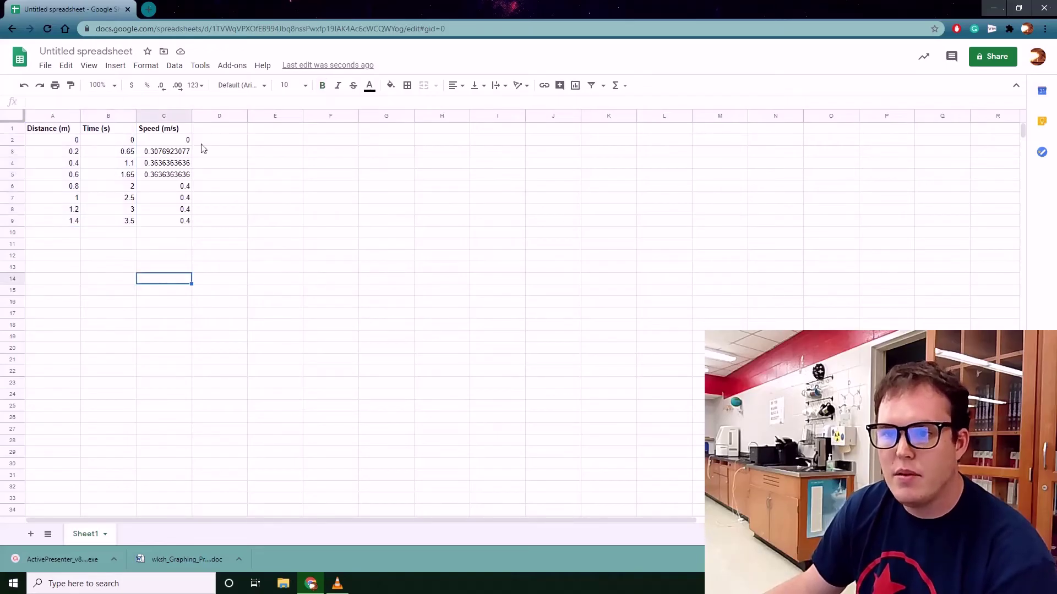
# - Insert a chart from the distance and time data in A1:B9 and change its type to a scatter chart
pyautogui.moveTo(45, 134); pyautogui.dragTo(118, 220)
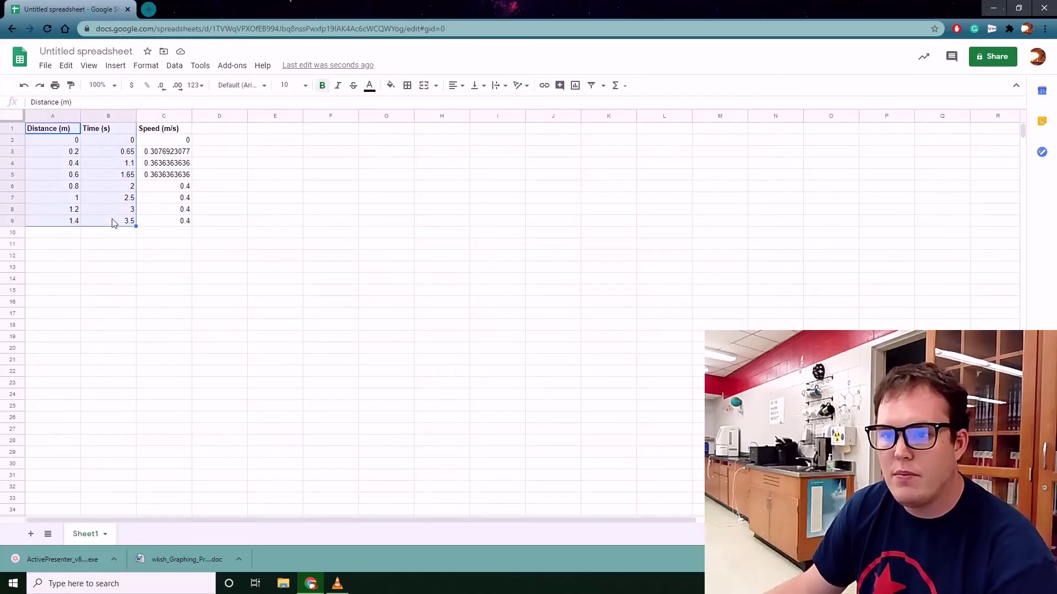
pyautogui.click(115, 66)
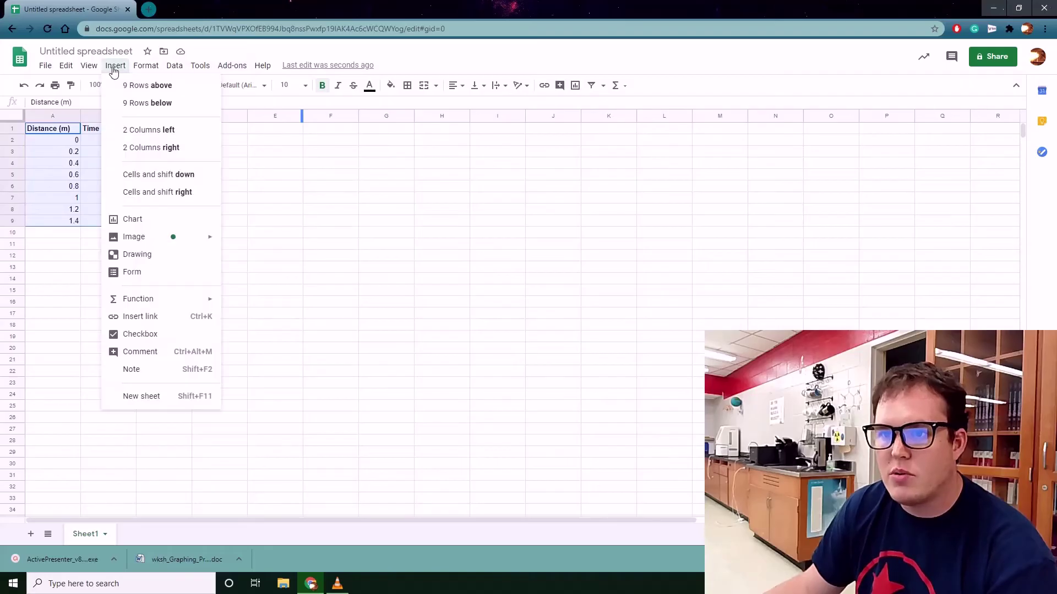
pyautogui.click(146, 219)
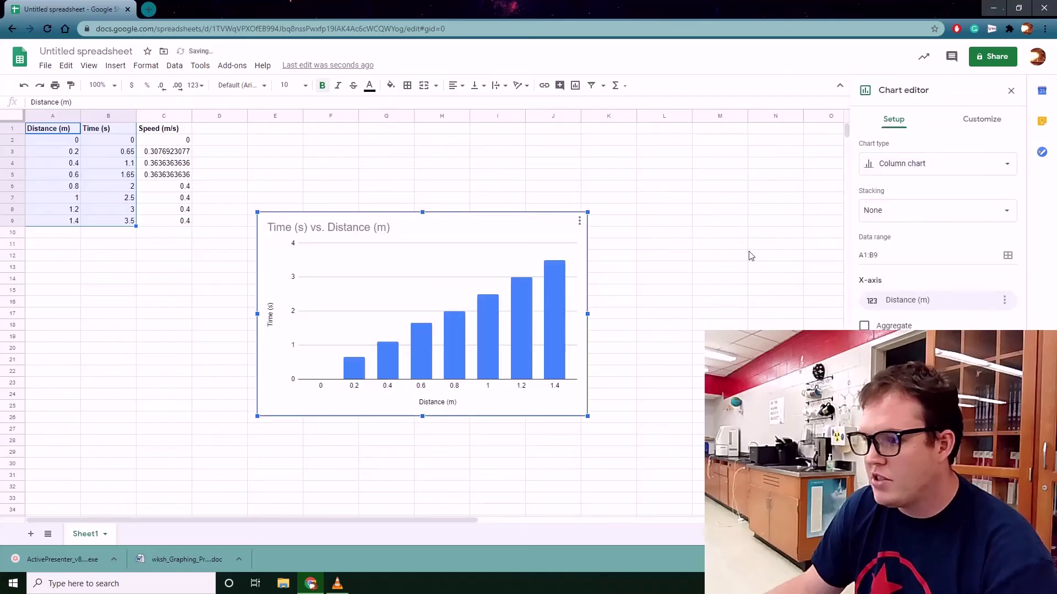
pyautogui.click(949, 164)
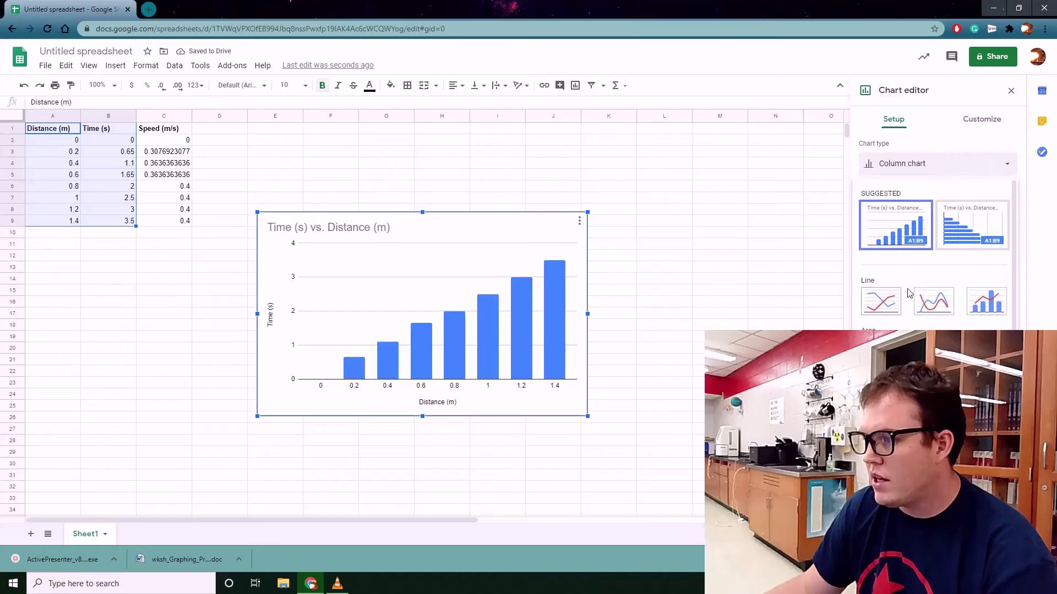
pyautogui.scroll(-7, 902, 290)
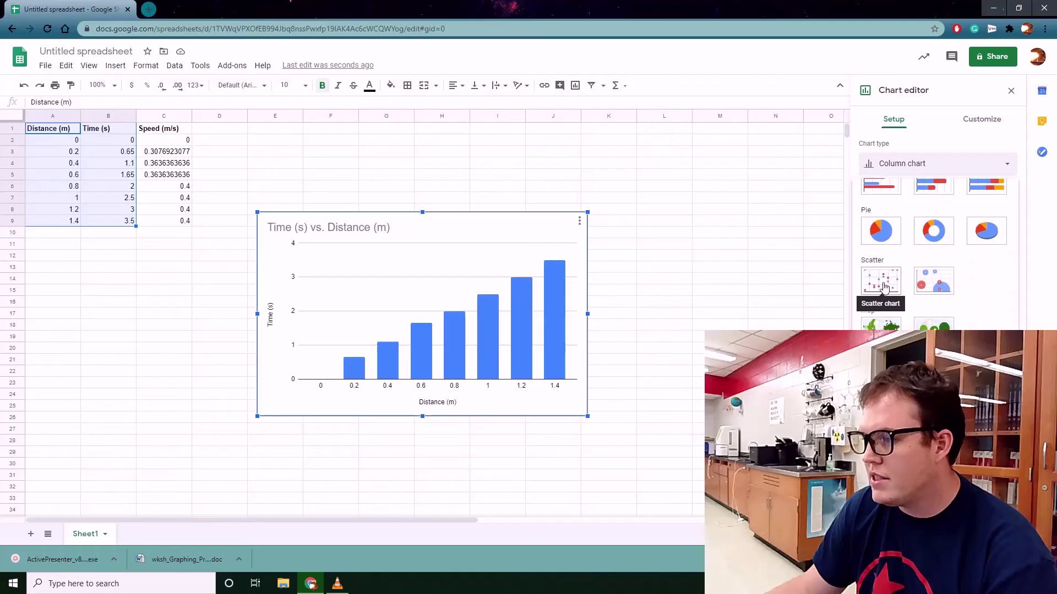
pyautogui.click(884, 287)
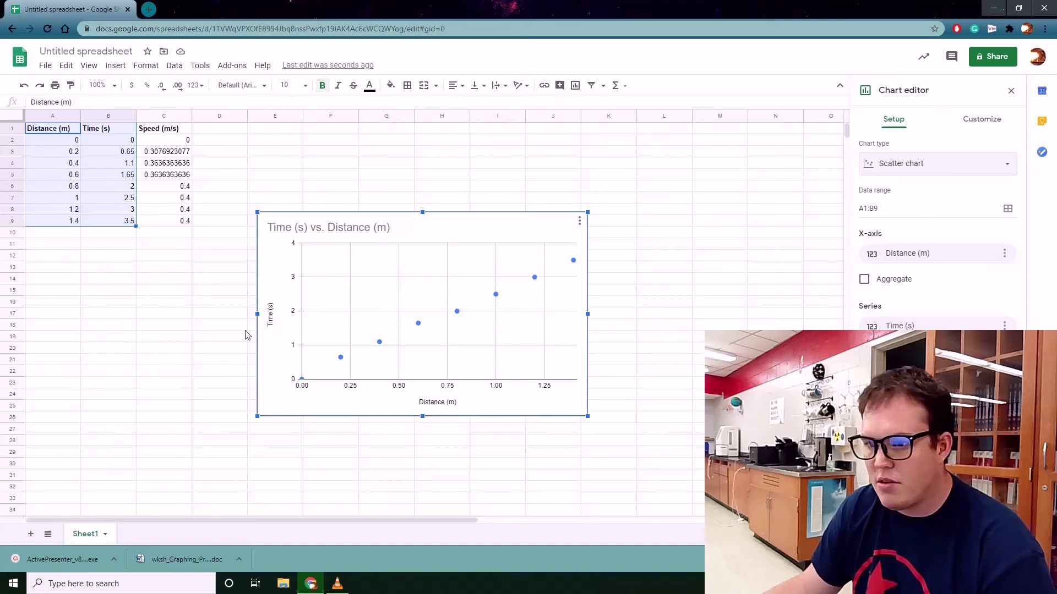
# - Check the options of the chart's Distance (m) X-axis, then delete the Time (s) vs. Distance (m) chart
pyautogui.click(1006, 255)
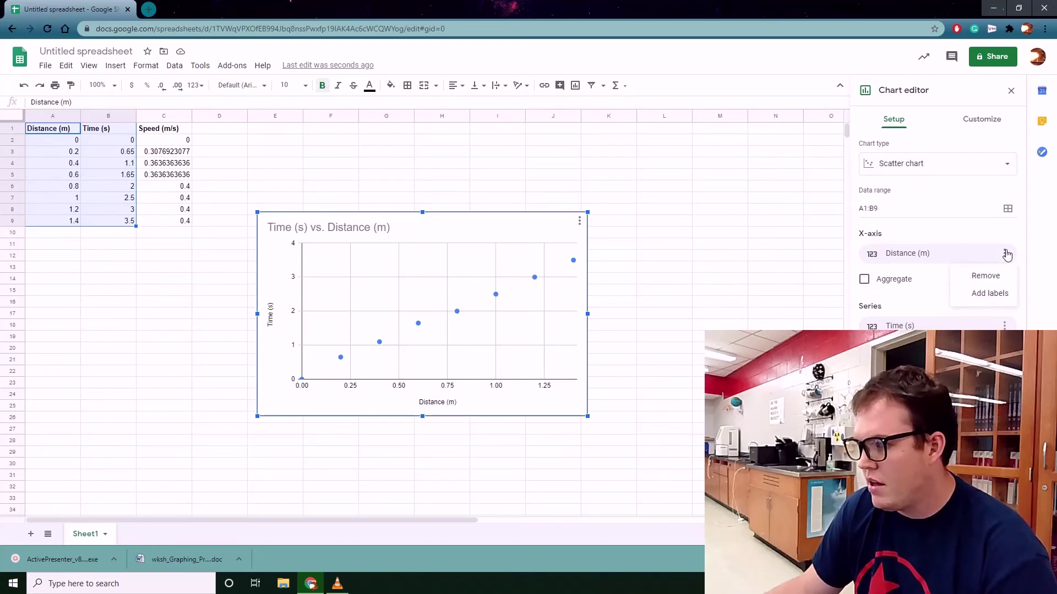
pyautogui.click(761, 256)
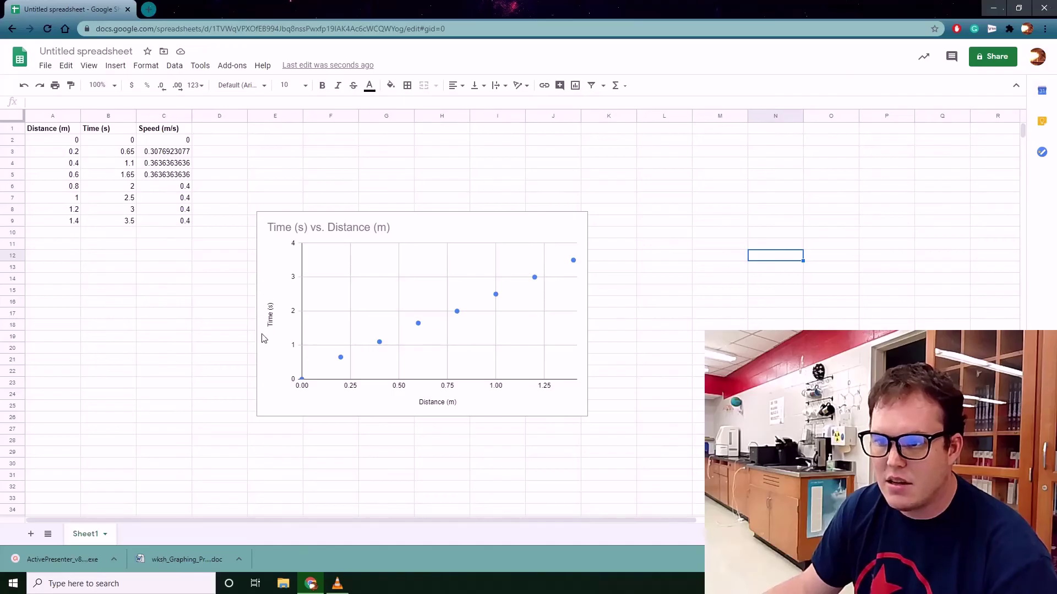
pyautogui.click(523, 245)
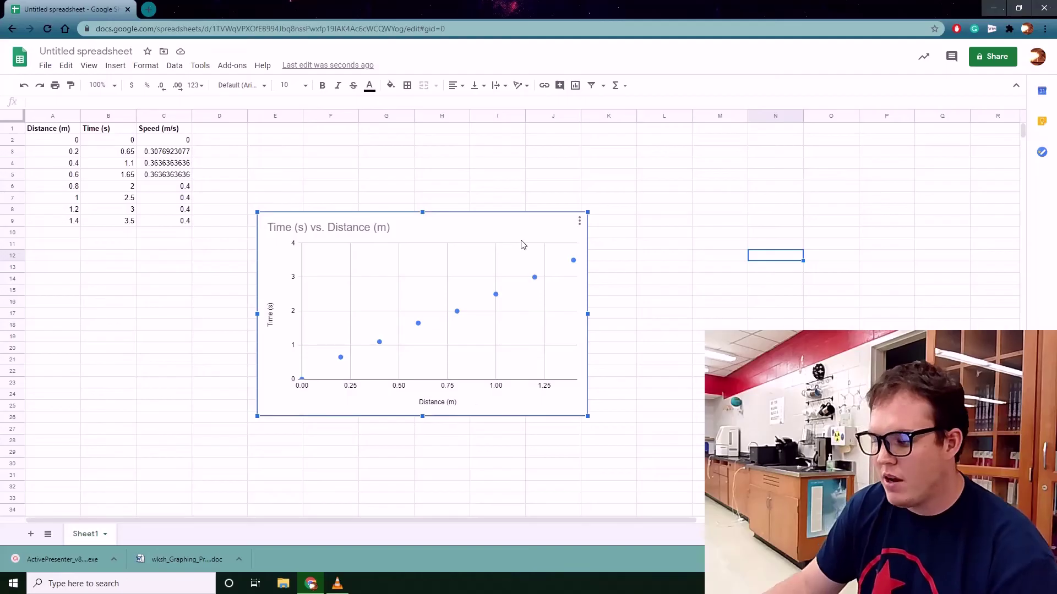
pyautogui.press('Delete')
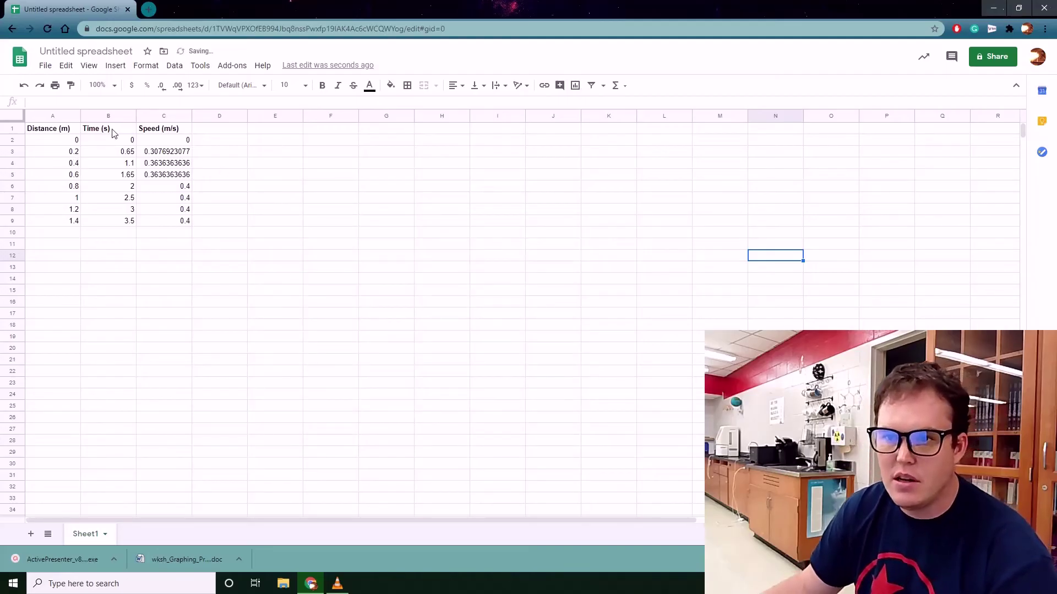
# - Copy the Time (s) column B1:B9 and paste its values only at A11
pyautogui.moveTo(113, 130); pyautogui.dragTo(126, 219)
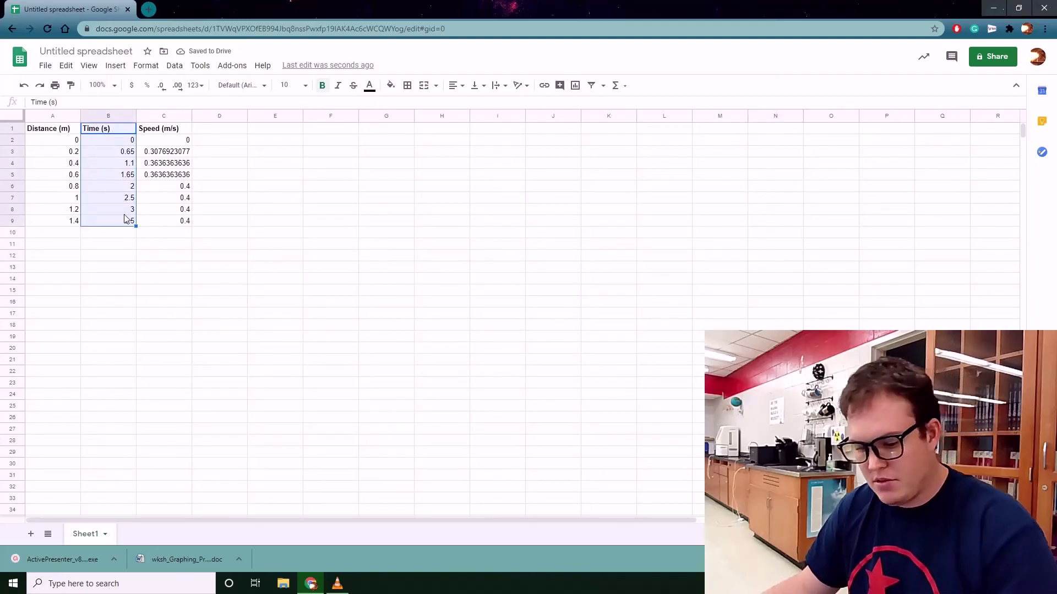
pyautogui.hotkey('ctrl', 'c')
pyautogui.click(59, 249)
pyautogui.rightClick(59, 250)
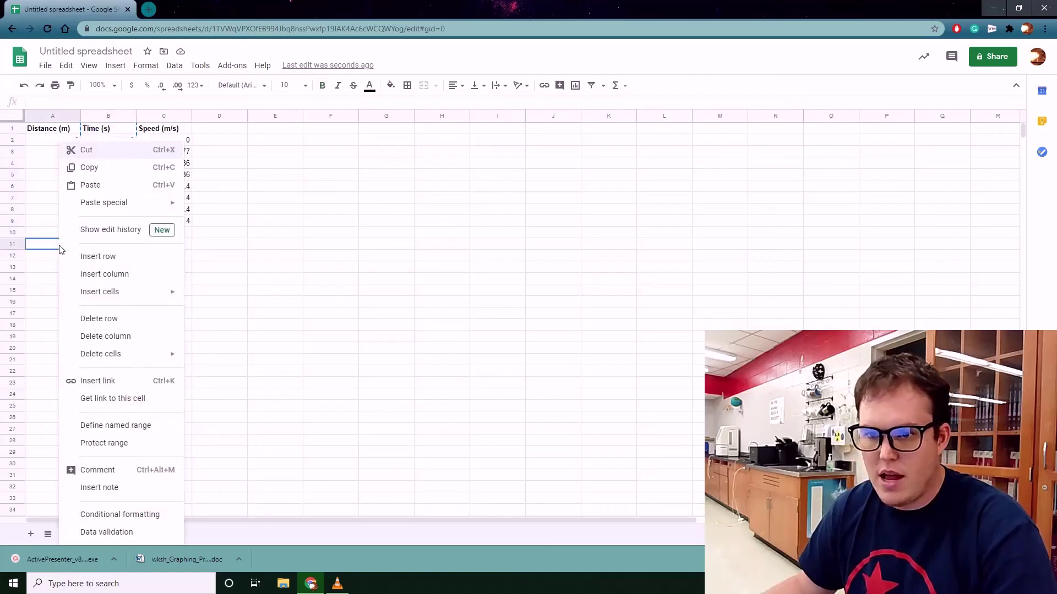
pyautogui.moveTo(110, 205)
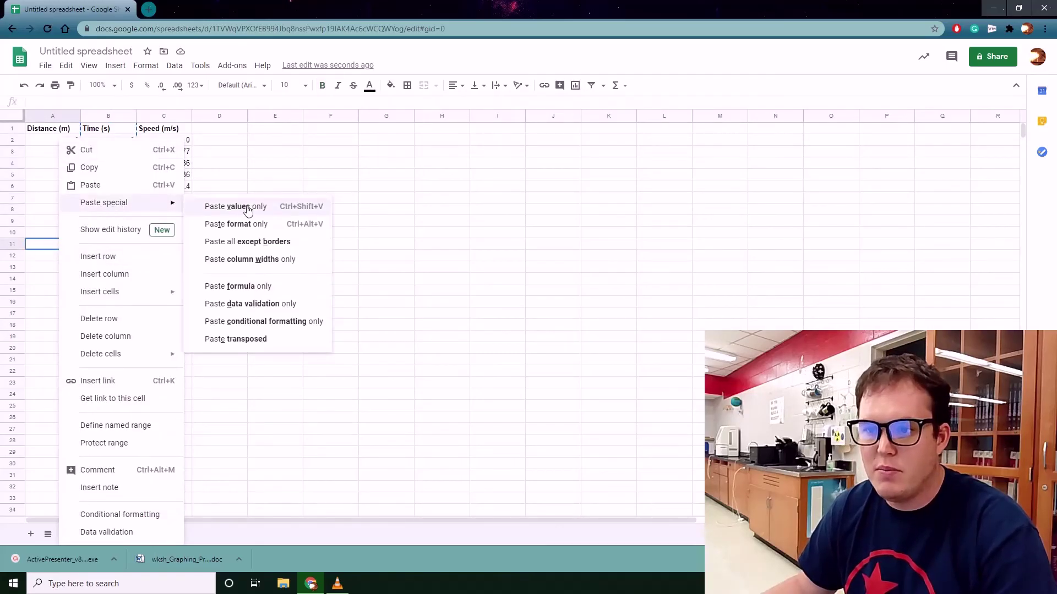
pyautogui.click(256, 211)
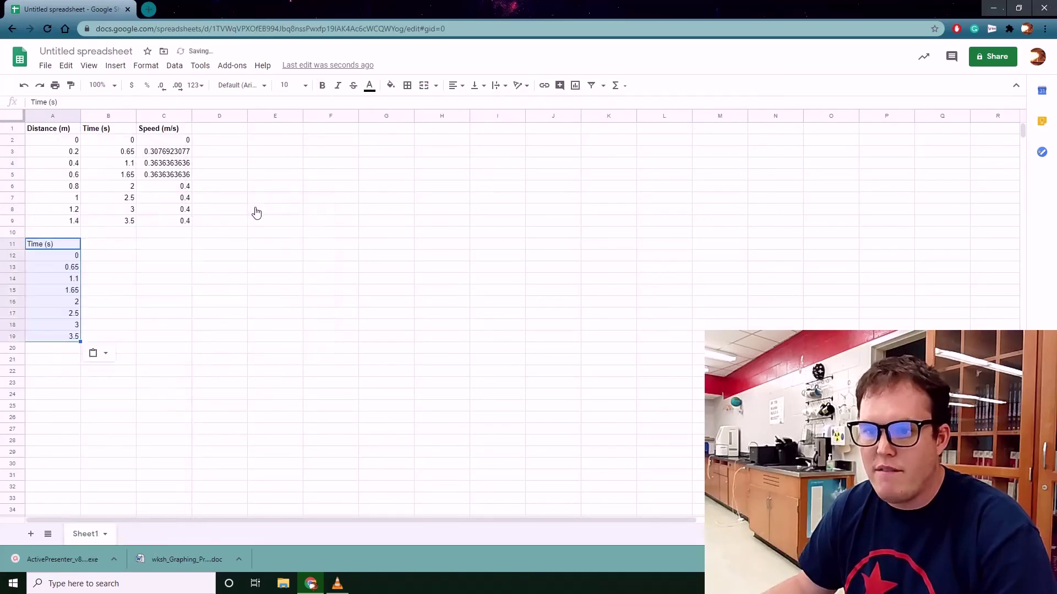
# - Copy the Distance (m) column A1:A9 and paste its values only at B11, next to the copied times
pyautogui.click(110, 246)
pyautogui.moveTo(68, 131); pyautogui.dragTo(75, 219)
pyautogui.hotkey('ctrl', 'c')
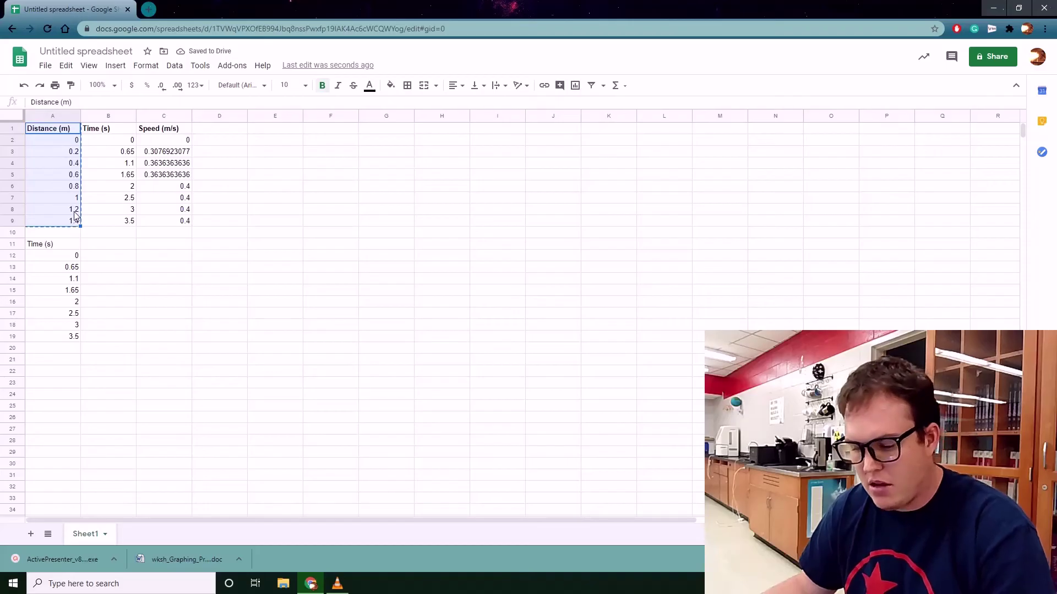
pyautogui.click(107, 245)
pyautogui.rightClick(106, 246)
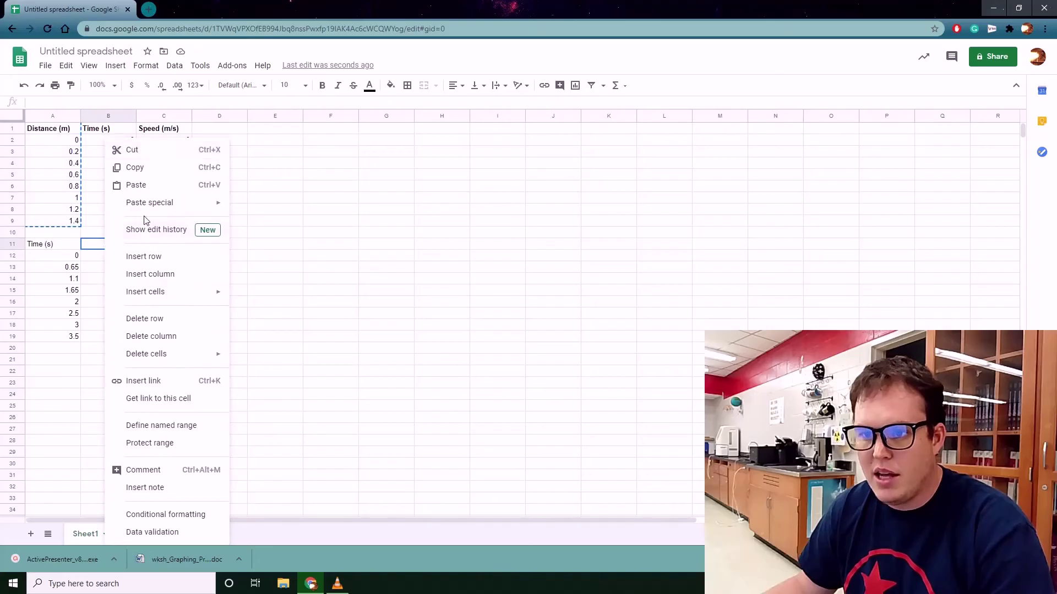
pyautogui.moveTo(151, 204)
pyautogui.click(269, 210)
pyautogui.click(251, 245)
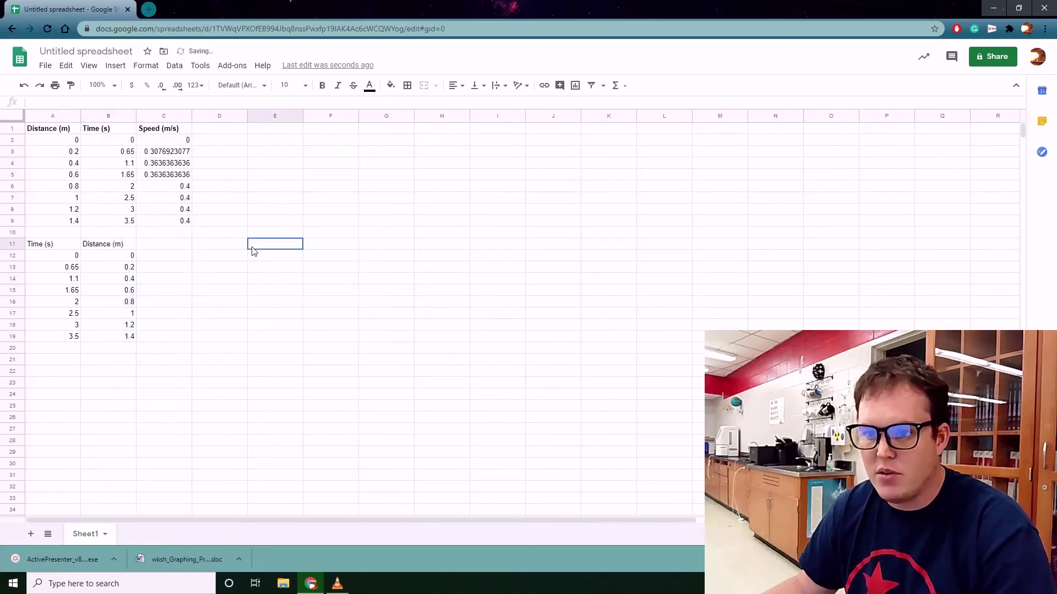
# - Insert a chart from the time and distance data in A11:B19 and change its type to a scatter chart
pyautogui.moveTo(52, 244); pyautogui.dragTo(131, 336)
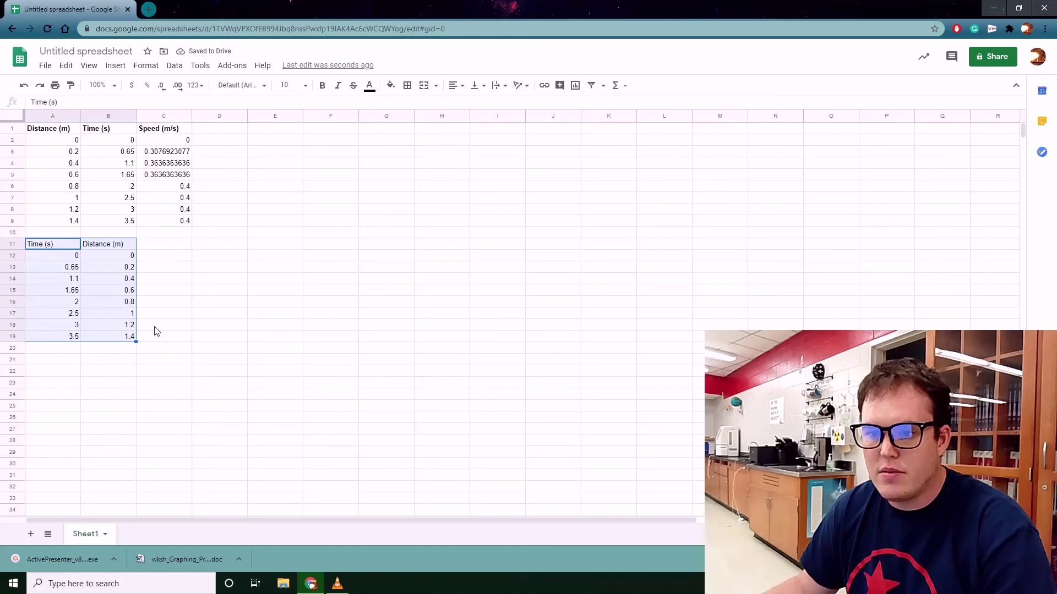
pyautogui.click(116, 65)
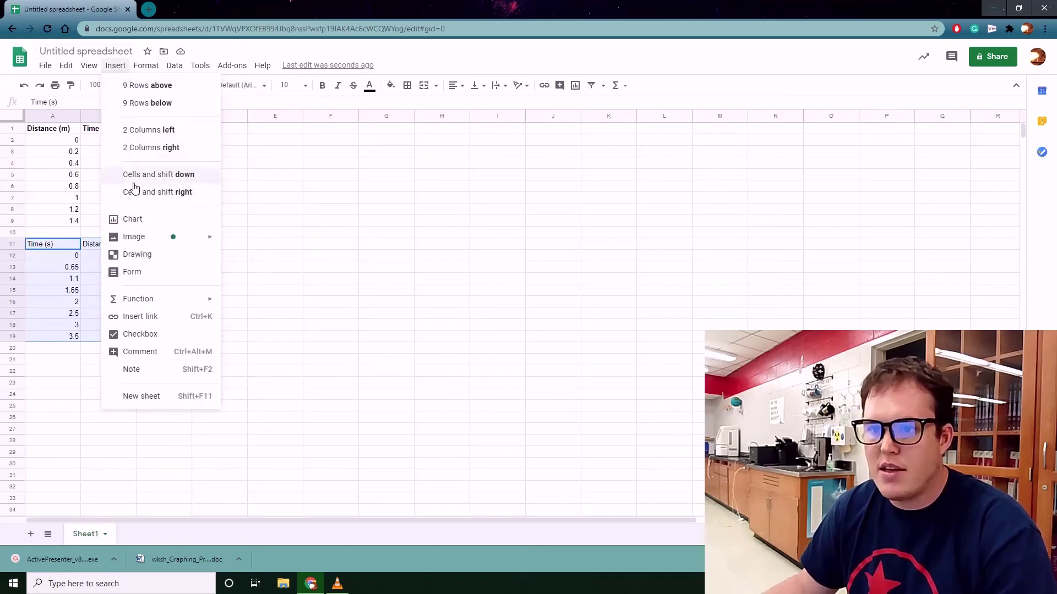
pyautogui.click(147, 223)
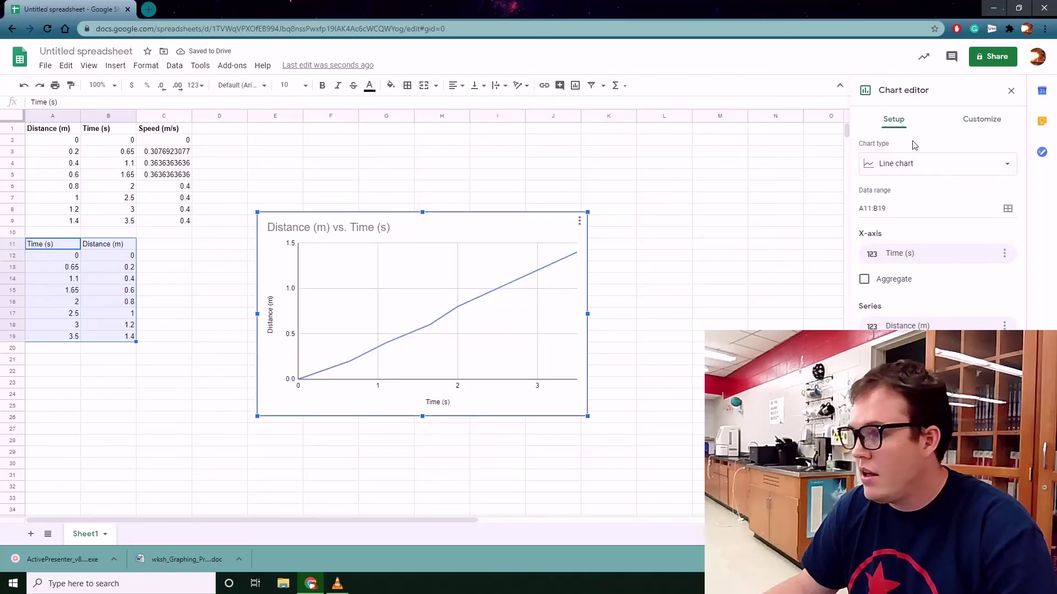
pyautogui.click(933, 165)
pyautogui.click(973, 224)
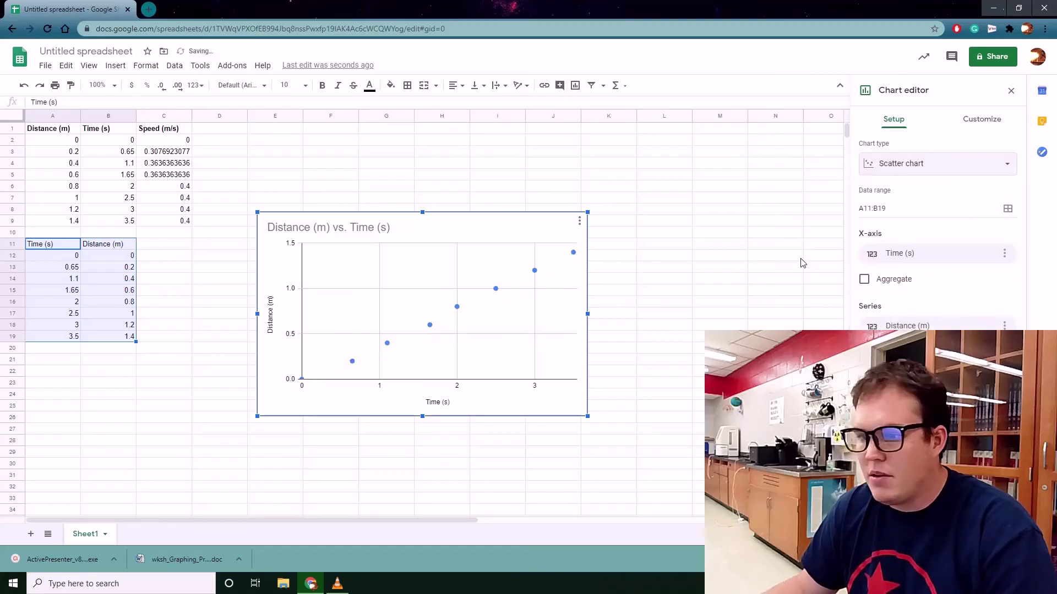
# - Move the Distance (m) vs. Time (s) scatter chart up beside the data tables
pyautogui.click(703, 350)
pyautogui.moveTo(489, 247); pyautogui.dragTo(461, 175)
pyautogui.click(642, 313)
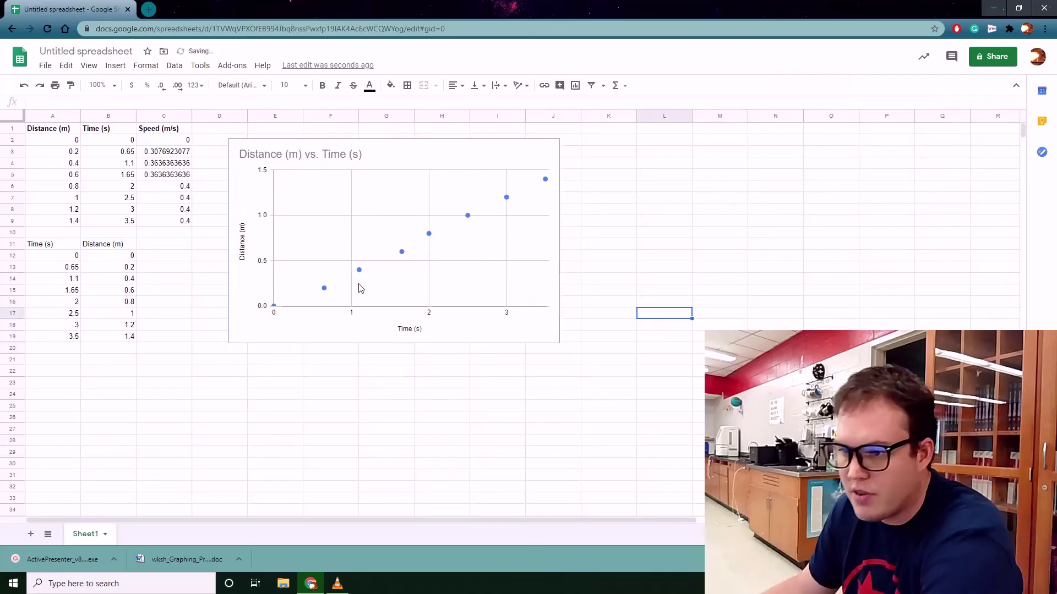
pyautogui.click(323, 293)
pyautogui.doubleClick(323, 293)
pyautogui.click(608, 337)
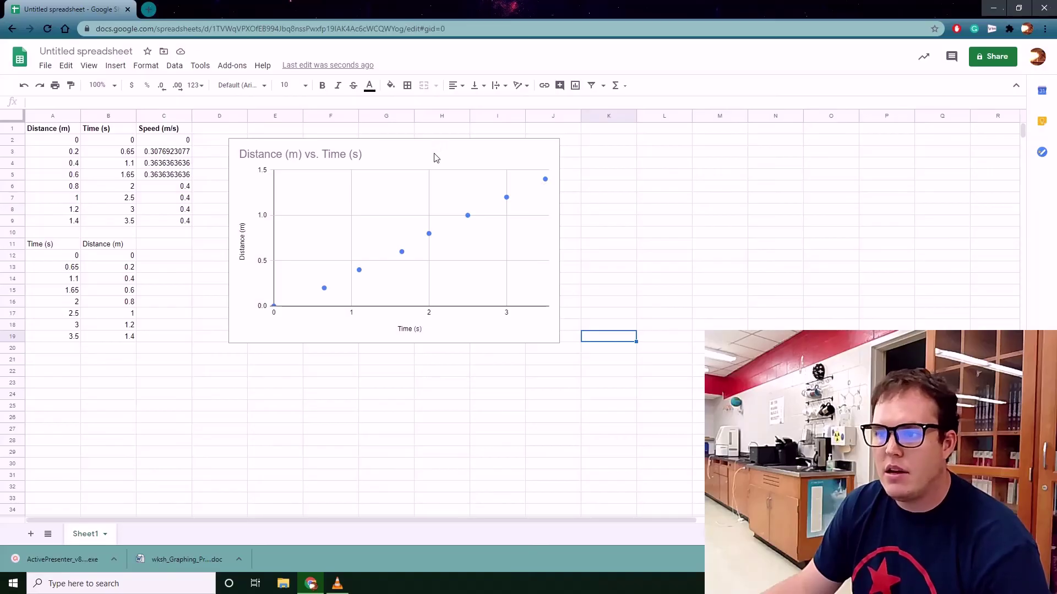
pyautogui.moveTo(408, 153); pyautogui.dragTo(389, 144)
# - Open Schoology in a new browser tab and go to the Physics Section 4, 1st Period course
pyautogui.click(148, 9)
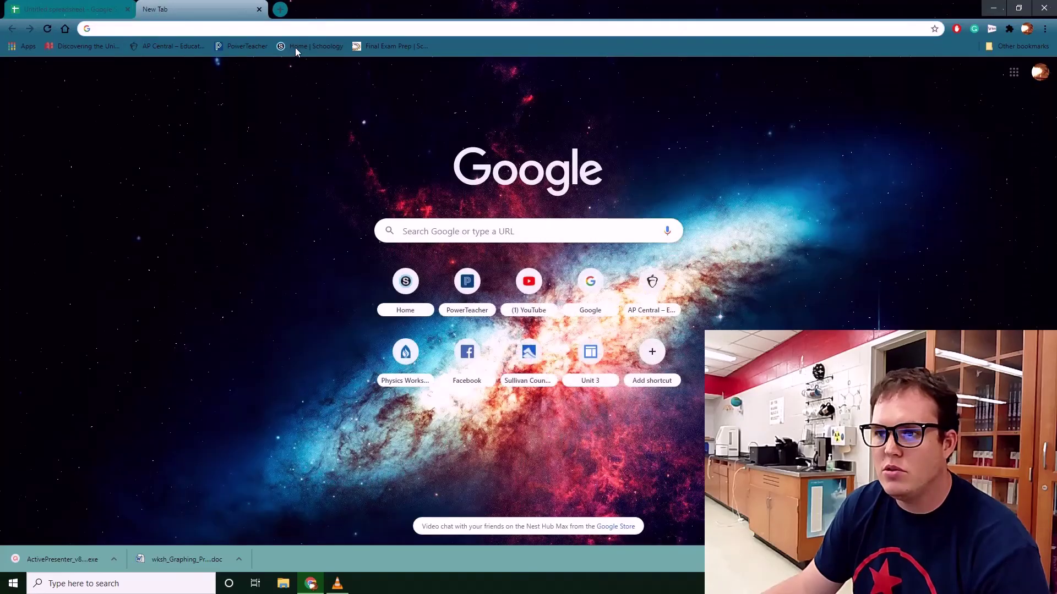
pyautogui.click(296, 46)
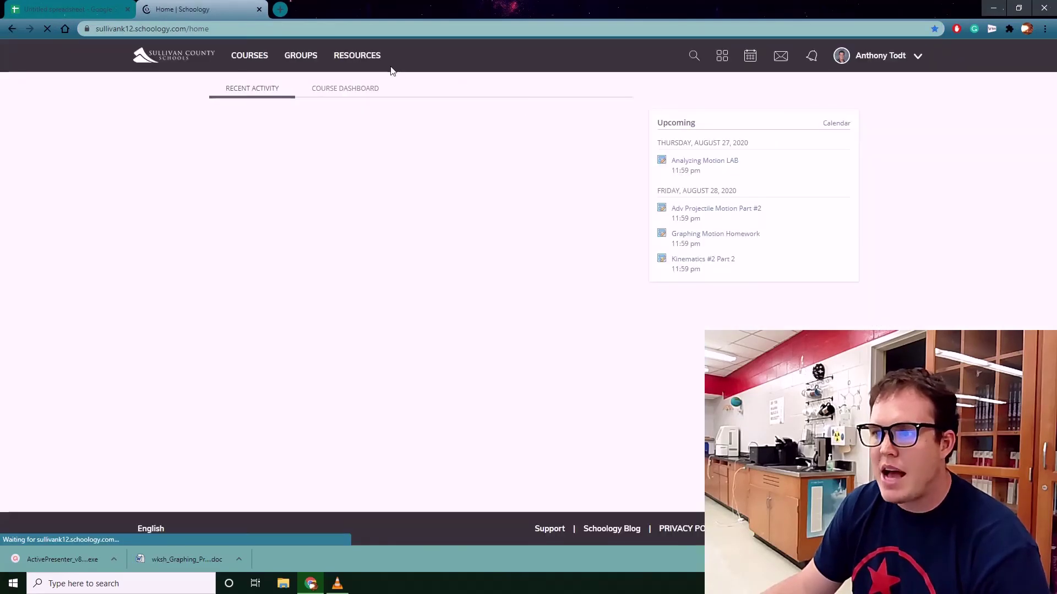
pyautogui.click(259, 57)
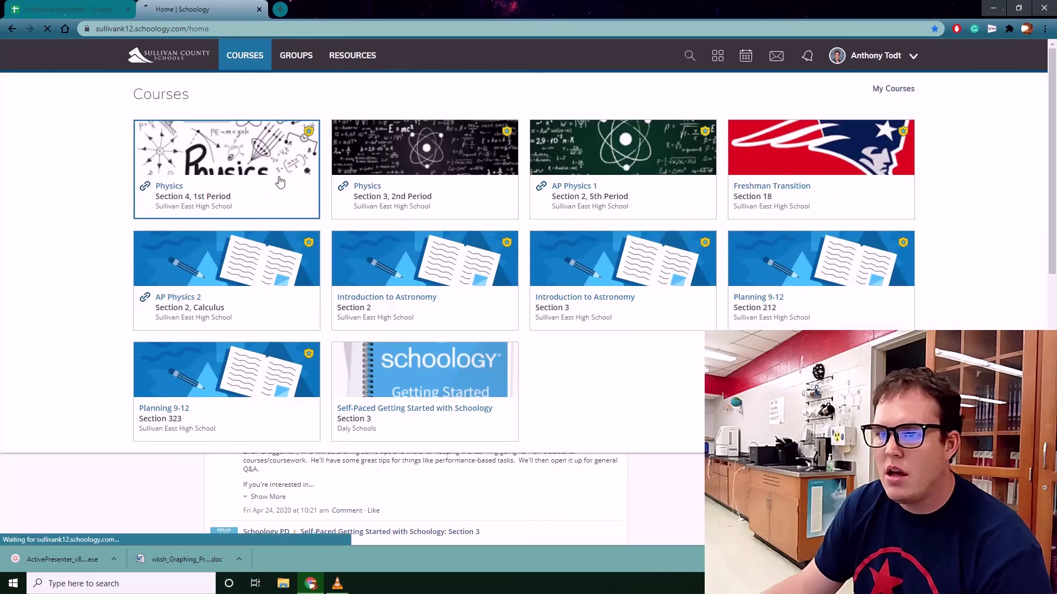
pyautogui.click(275, 176)
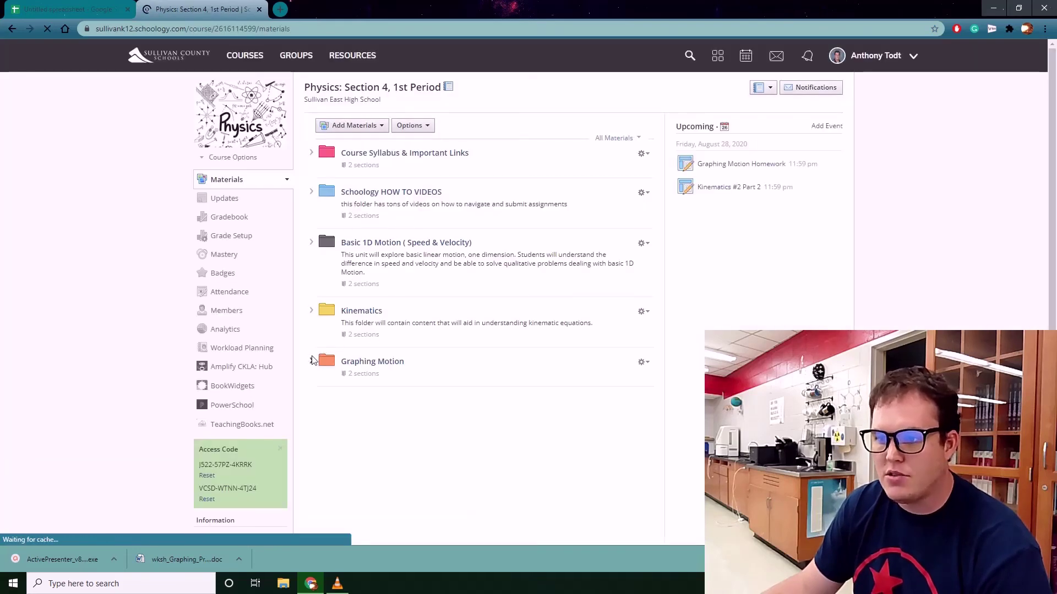
# - Return to the spreadsheet, copy the Speed (m/s) column C1:C9 and paste its values only at A21
pyautogui.hotkey('ctrl', 'Tab')
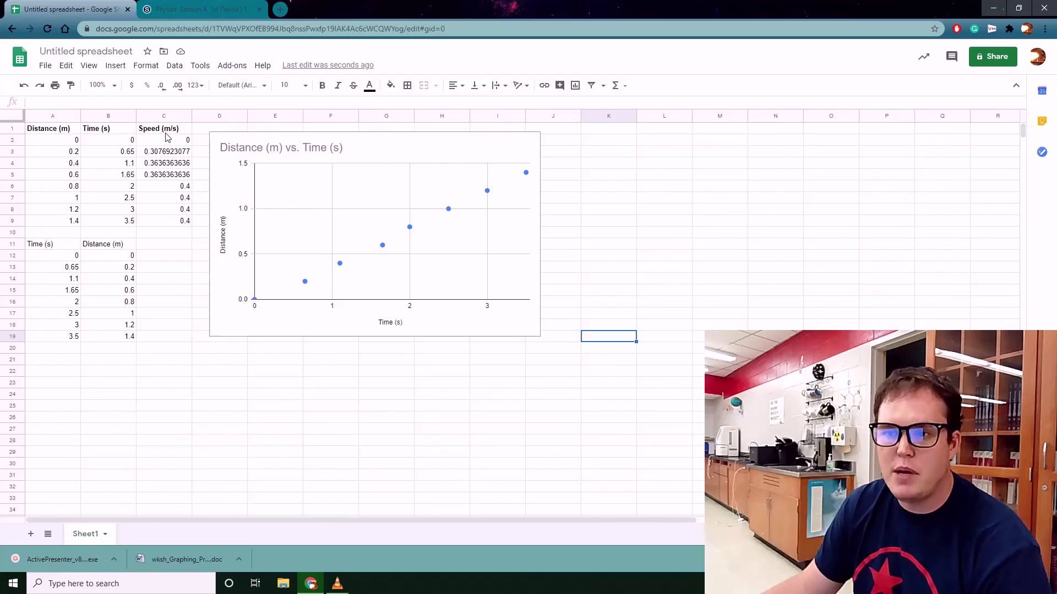
pyautogui.moveTo(167, 132); pyautogui.dragTo(202, 222)
pyautogui.hotkey('ctrl', 'c')
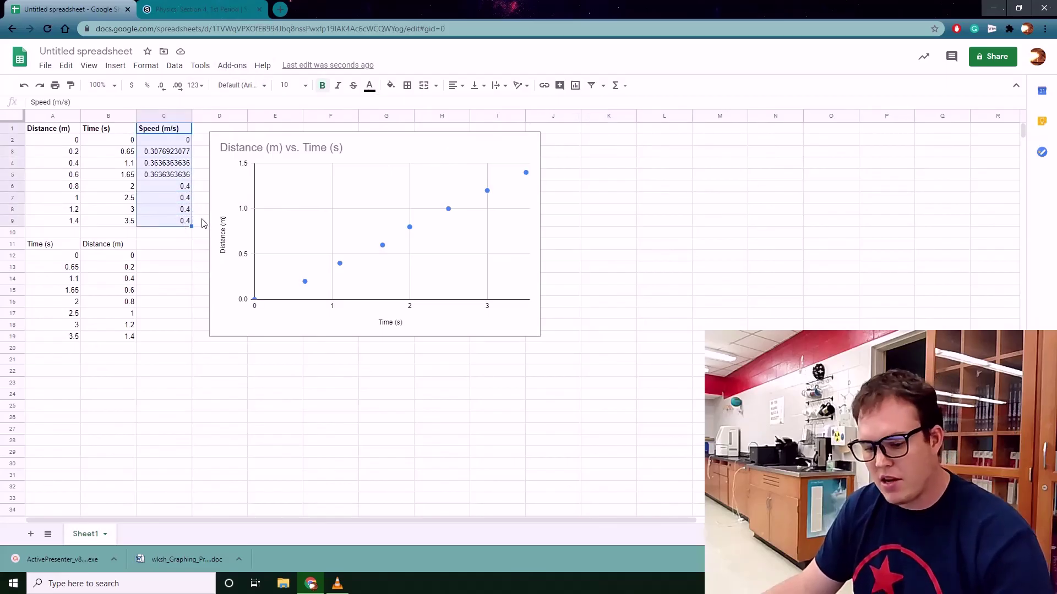
pyautogui.click(59, 363)
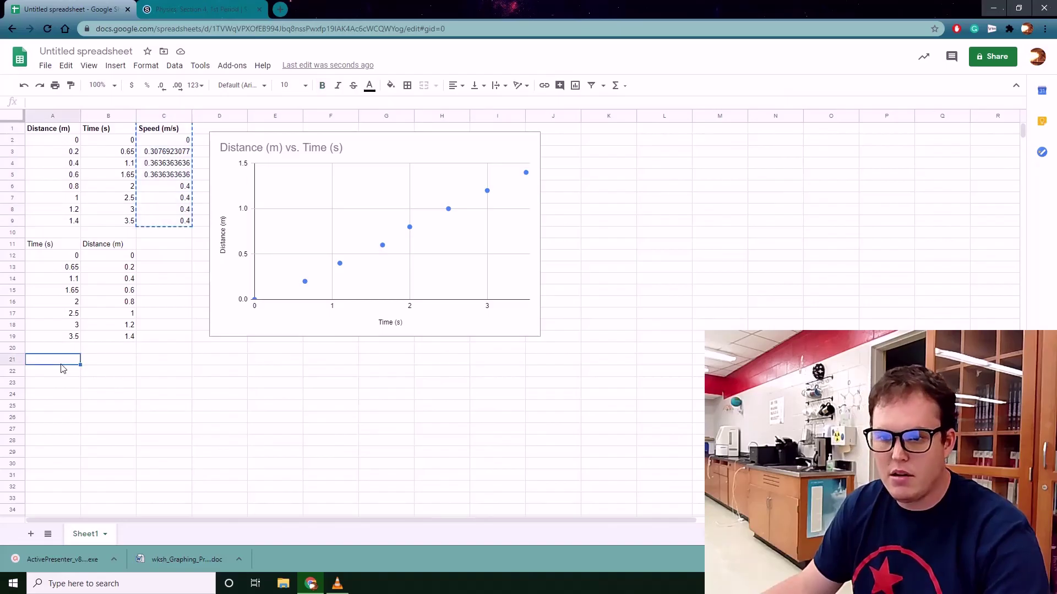
pyautogui.rightClick(61, 363)
pyautogui.moveTo(111, 203)
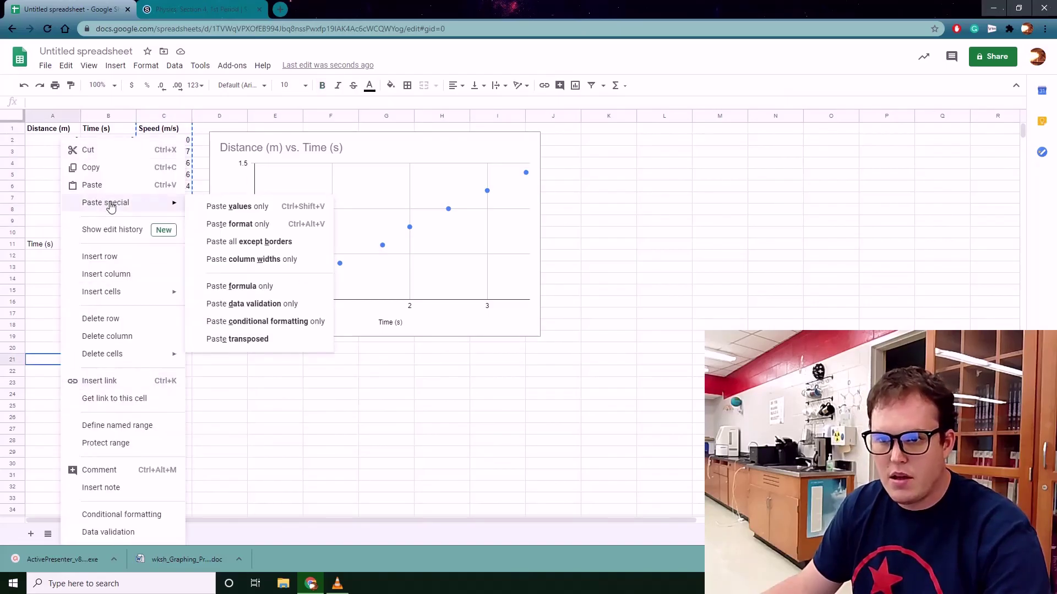
pyautogui.click(230, 207)
# - Copy the Time (s) column B1:B9 and paste its values only at B21, next to the copied speeds
pyautogui.moveTo(105, 129); pyautogui.dragTo(117, 224)
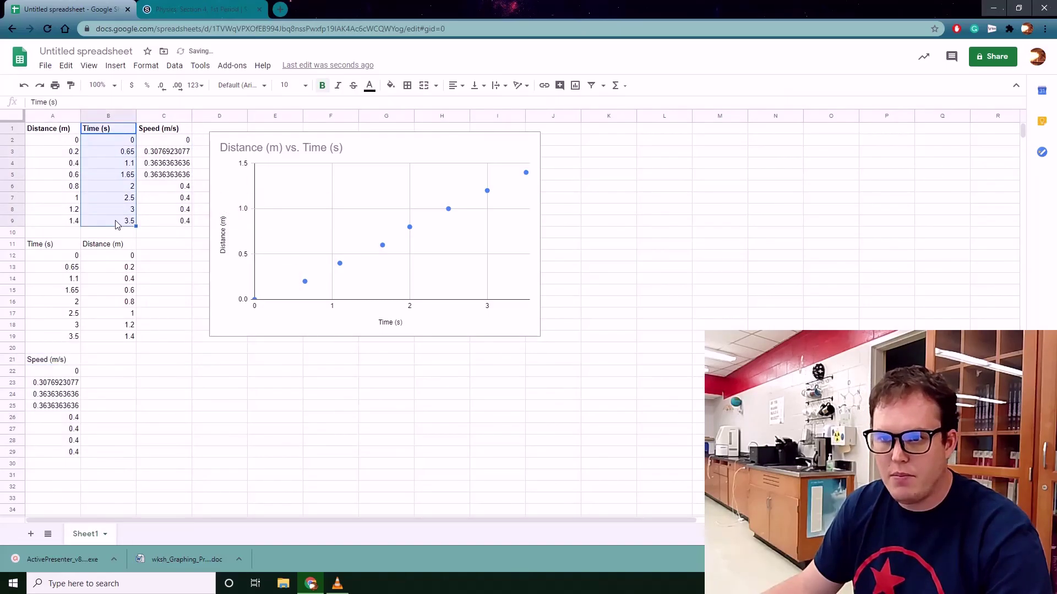
pyautogui.hotkey('ctrl', 'c')
pyautogui.click(105, 360)
pyautogui.rightClick(104, 360)
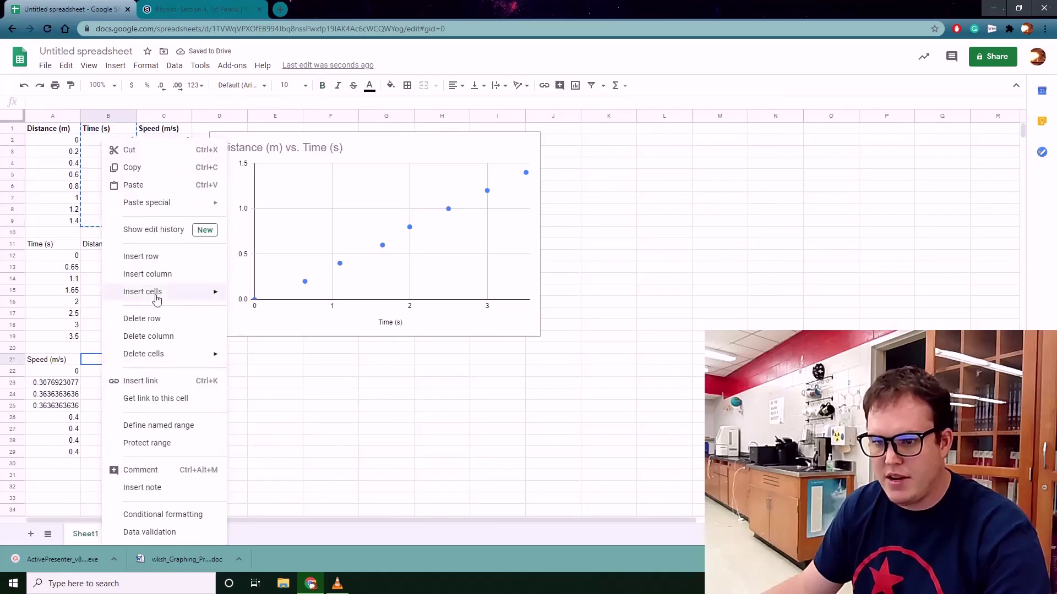
pyautogui.moveTo(153, 209)
pyautogui.click(269, 207)
pyautogui.click(196, 418)
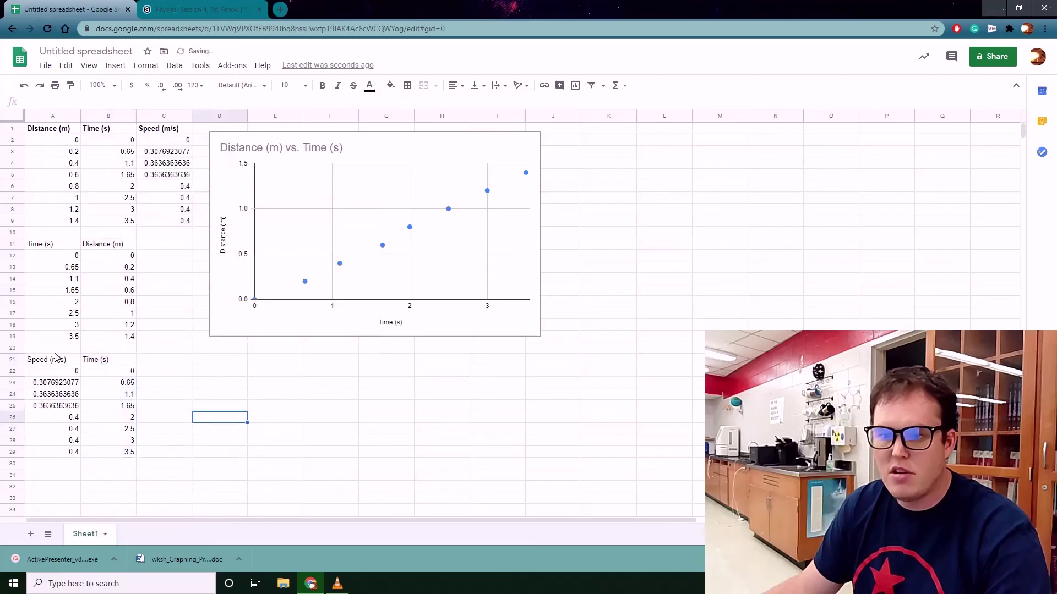
pyautogui.moveTo(55, 359); pyautogui.dragTo(132, 446)
pyautogui.click(164, 451)
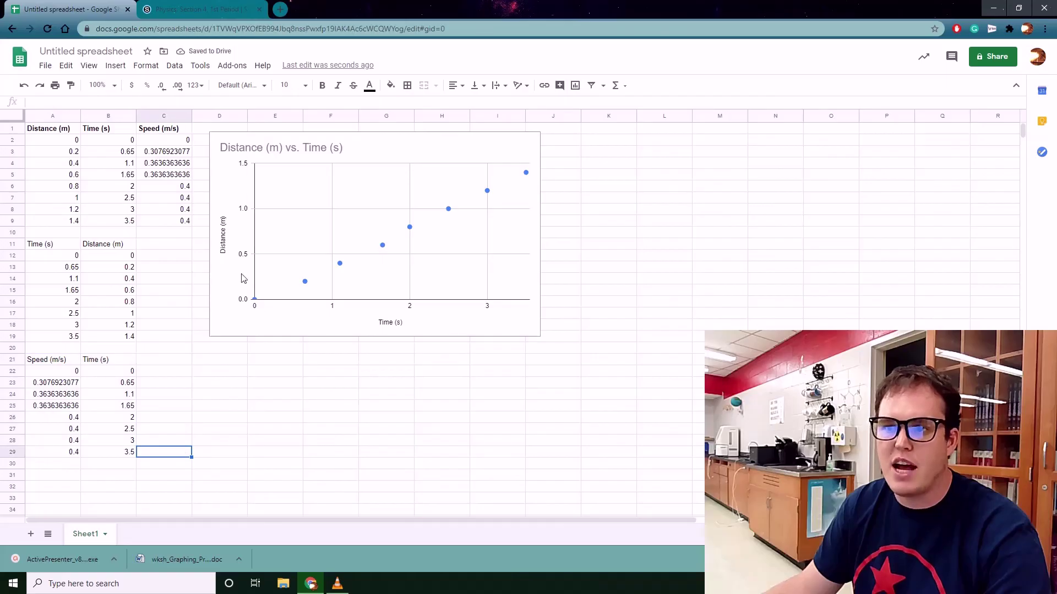
# - Switch to the Schoology course, expand the Graphing Motion folder and open Constant Velocity Car Lab.pdf
pyautogui.click(210, 10)
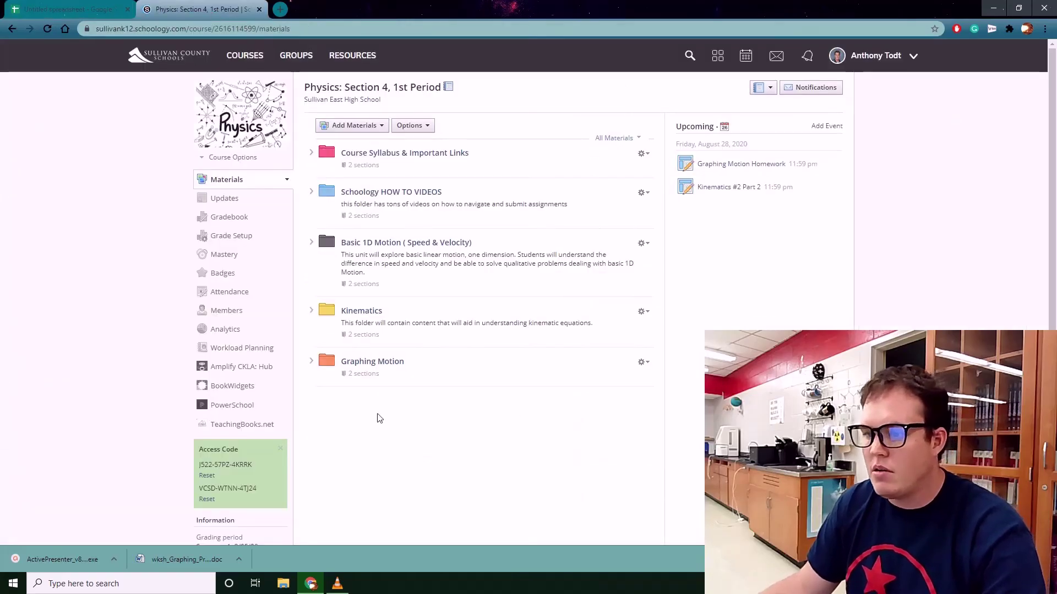
pyautogui.click(311, 361)
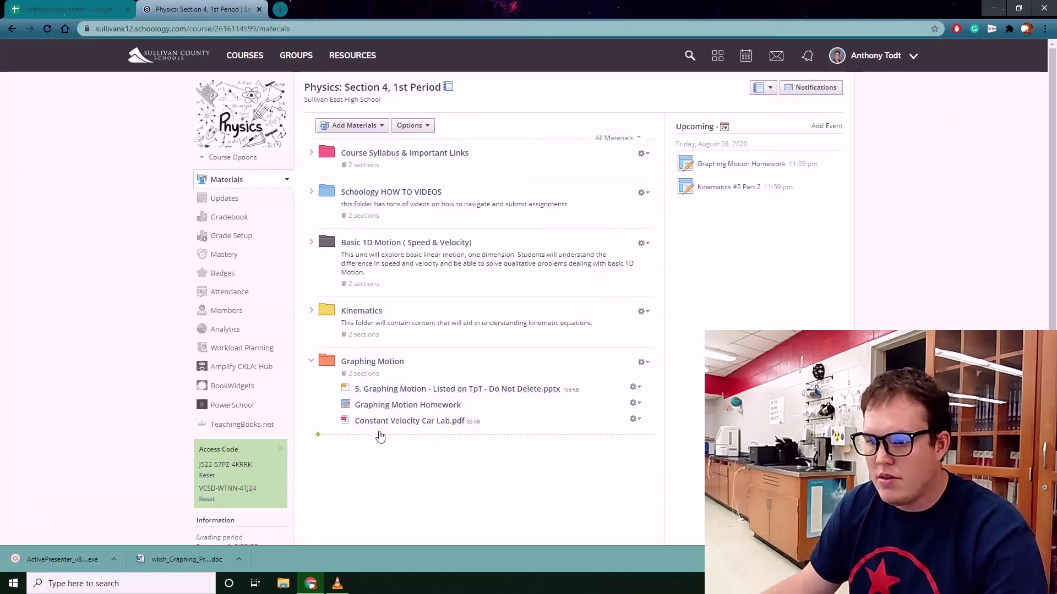
pyautogui.click(456, 422)
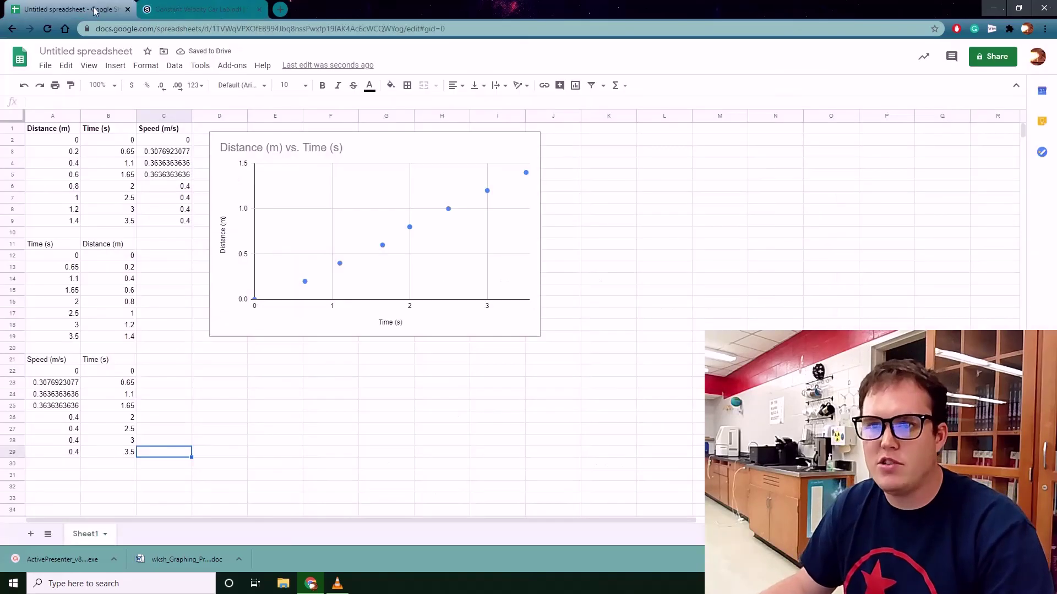
# - Return to the spreadsheet and select the Distance (m) vs. Time (s) scatter chart
pyautogui.hotkey('ctrl', 'shift', 'Tab')
pyautogui.click(451, 147)
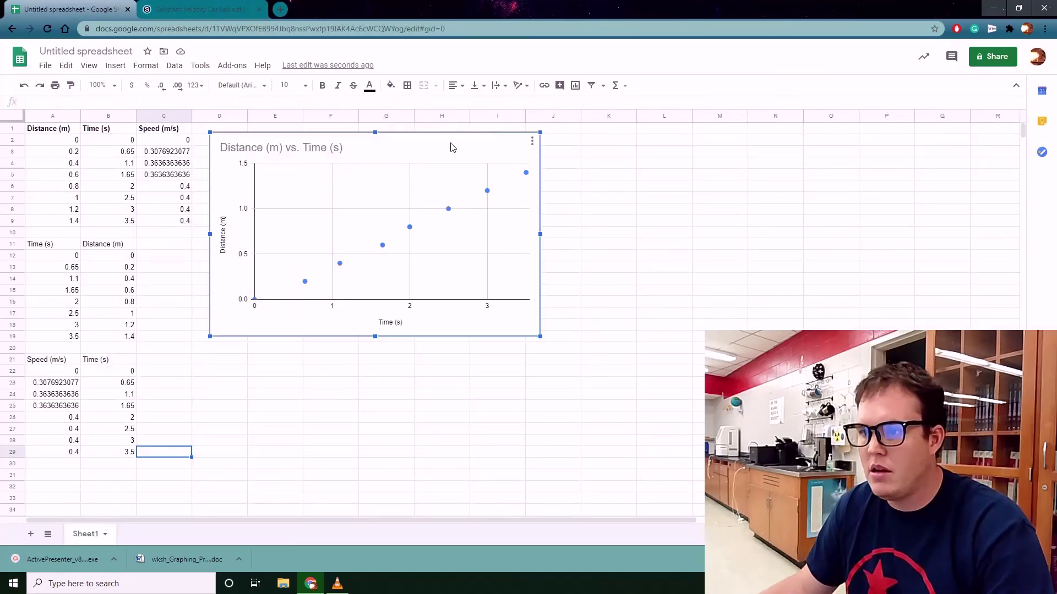